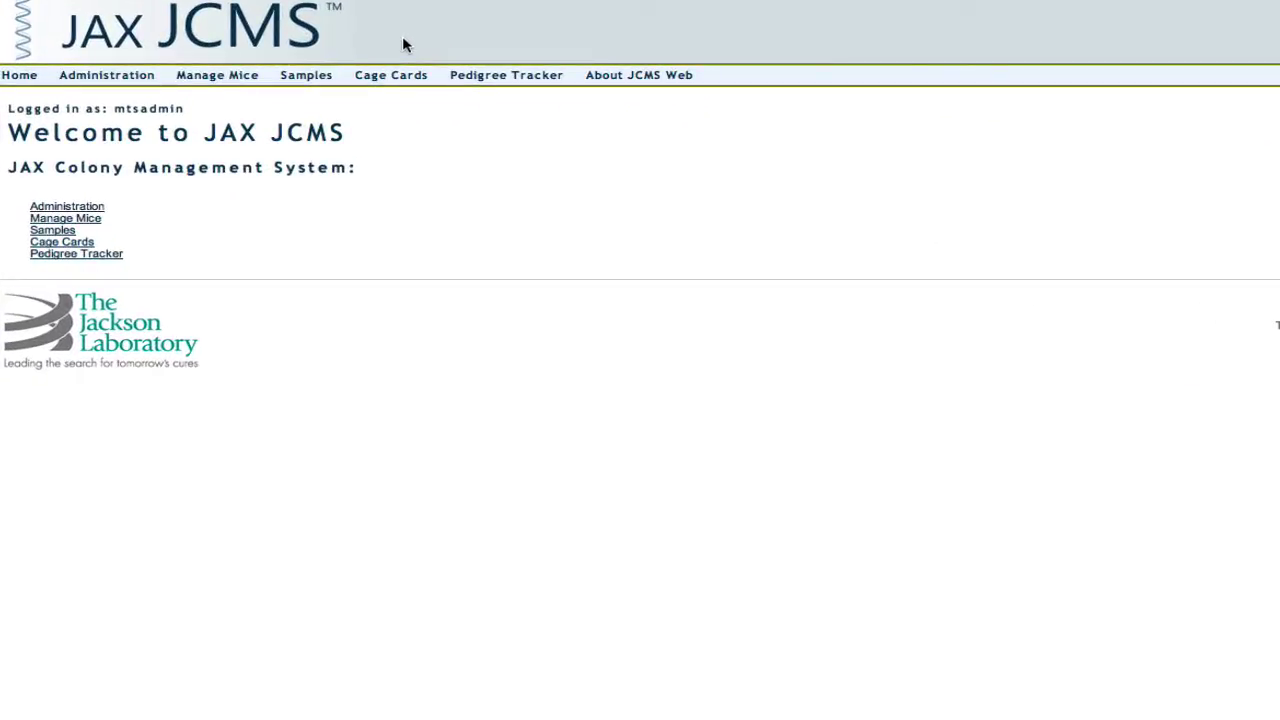
- Start a new mouse record with mouse ID VT01 and protocol ID NIGMS-XR010
left_click(203, 78)
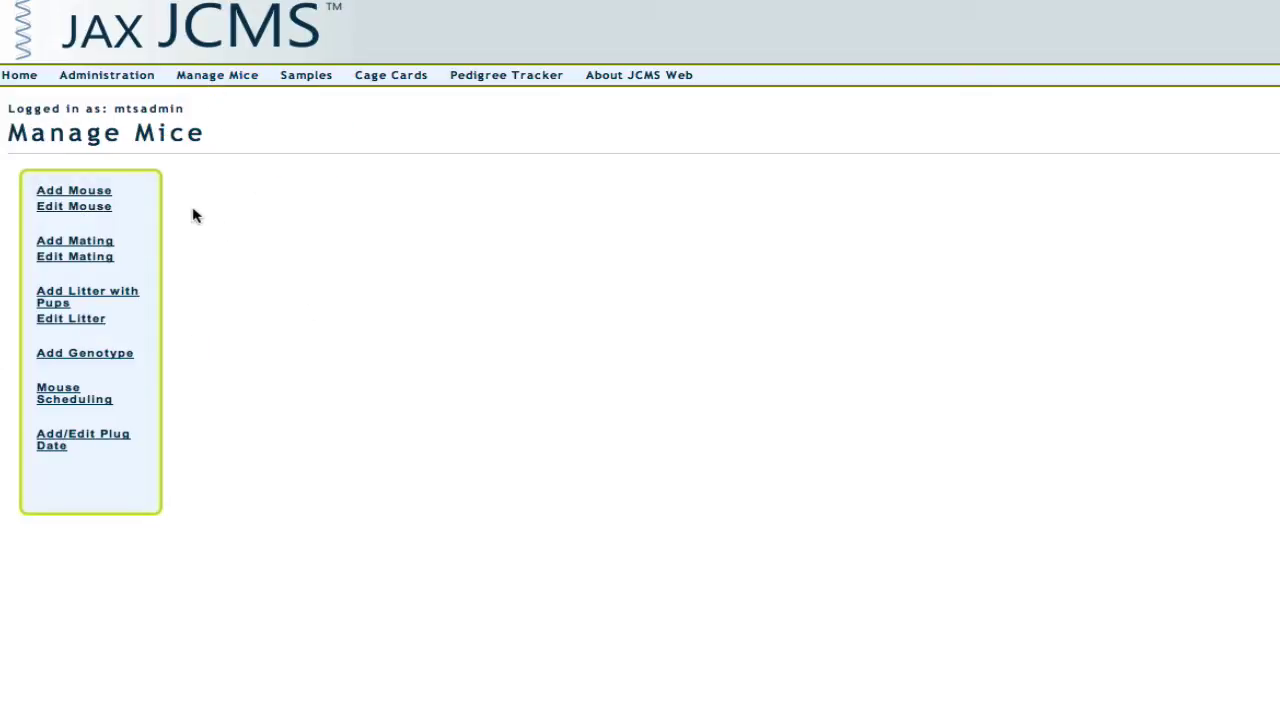
left_click(71, 199)
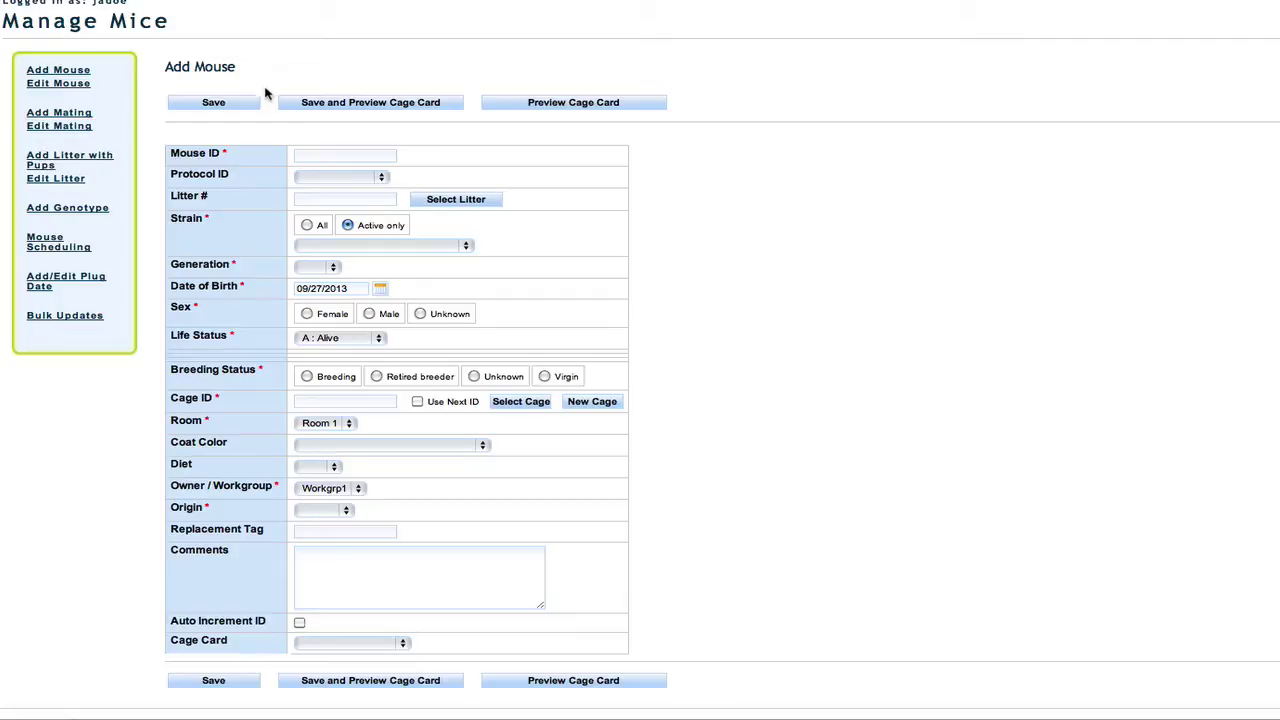
left_click(308, 156)
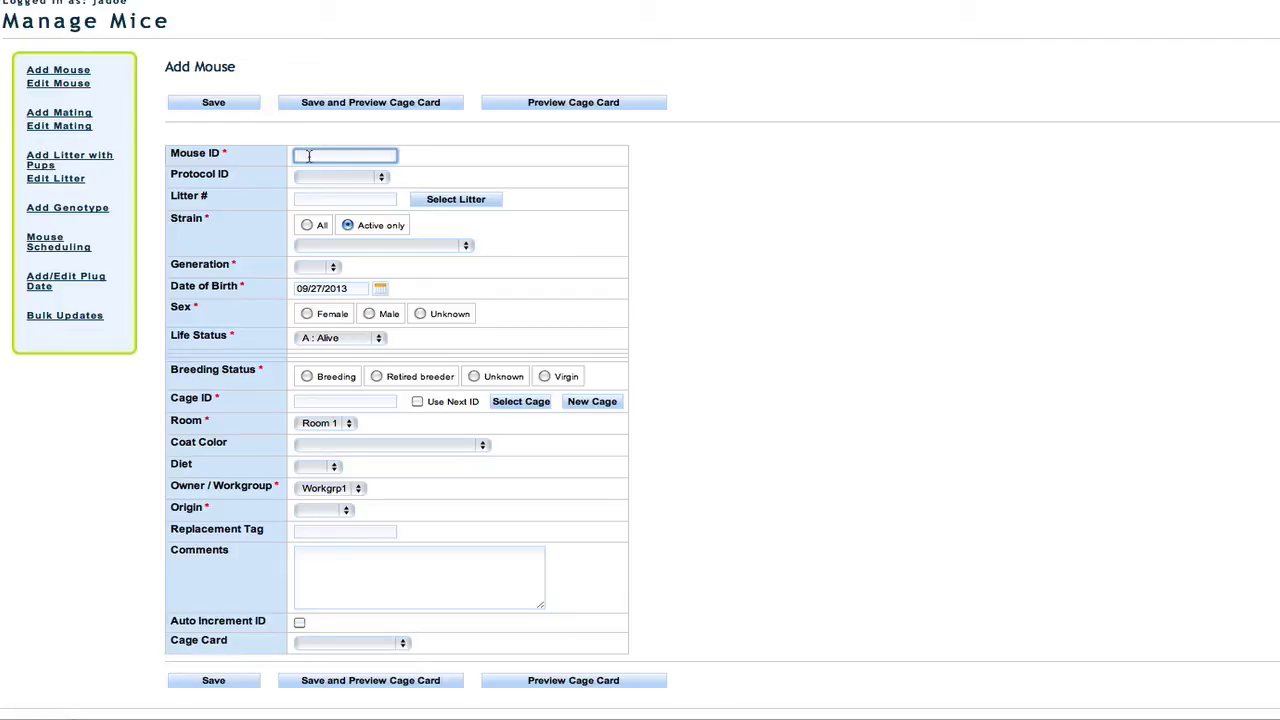
type("VT01")
key("Tab")
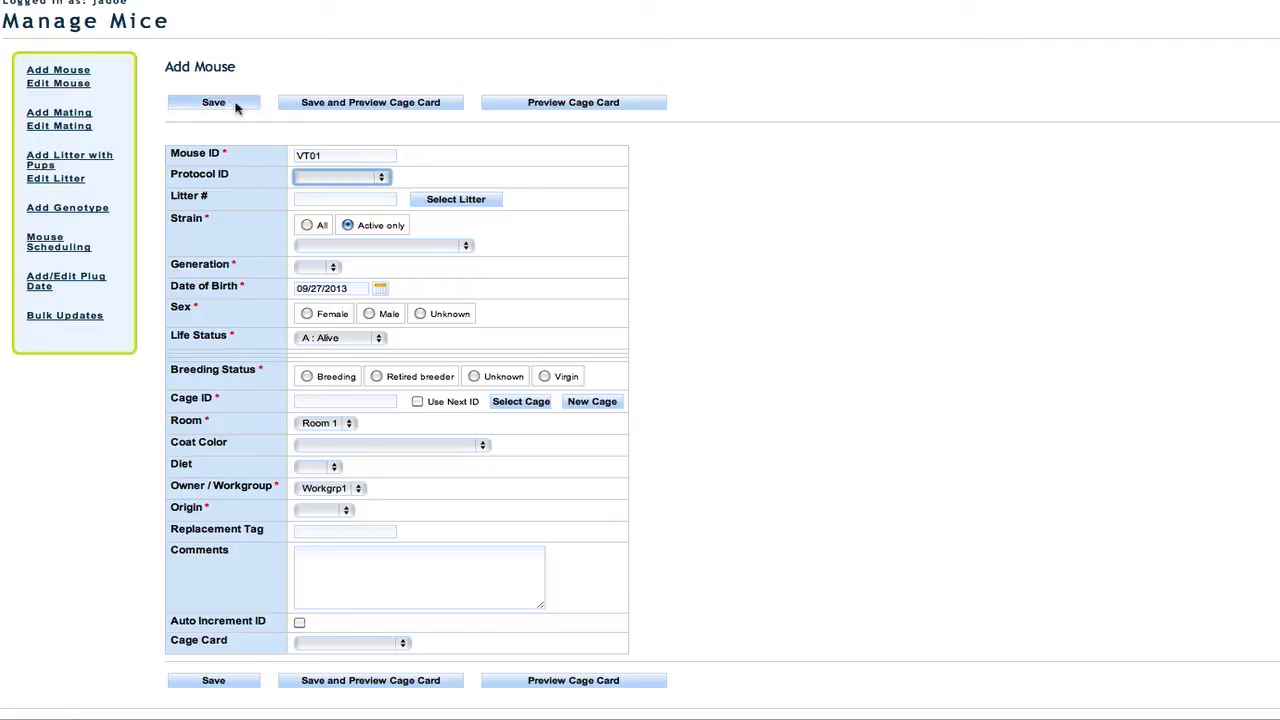
left_click(381, 178)
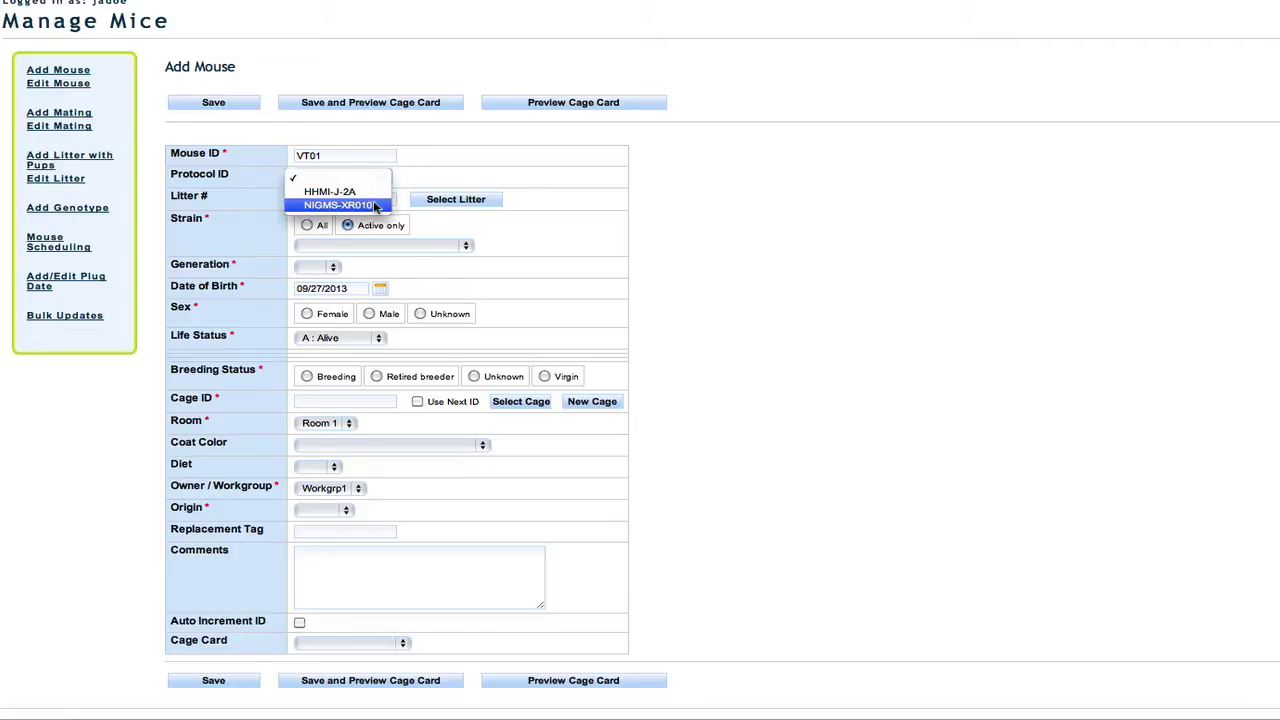
left_click(376, 205)
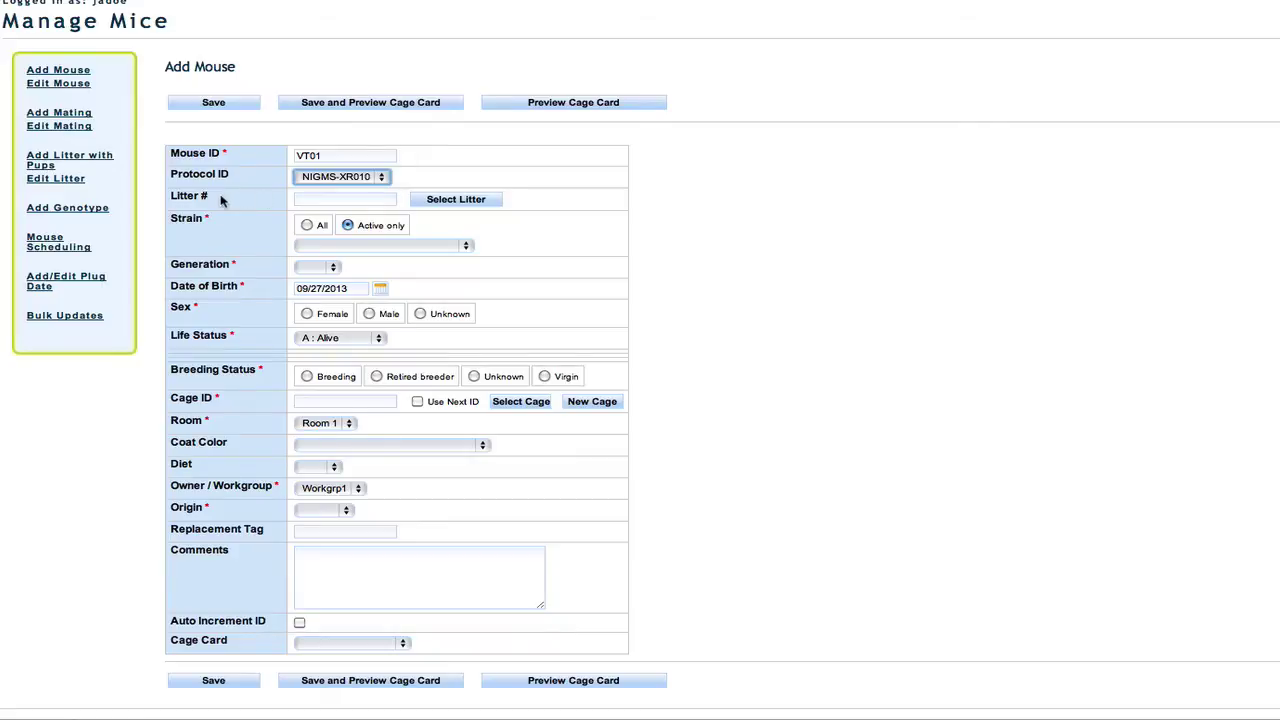
- Compare the strains offered under the active-only filter with those offered under the all-strains filter
scroll(221, 201, "up", 1)
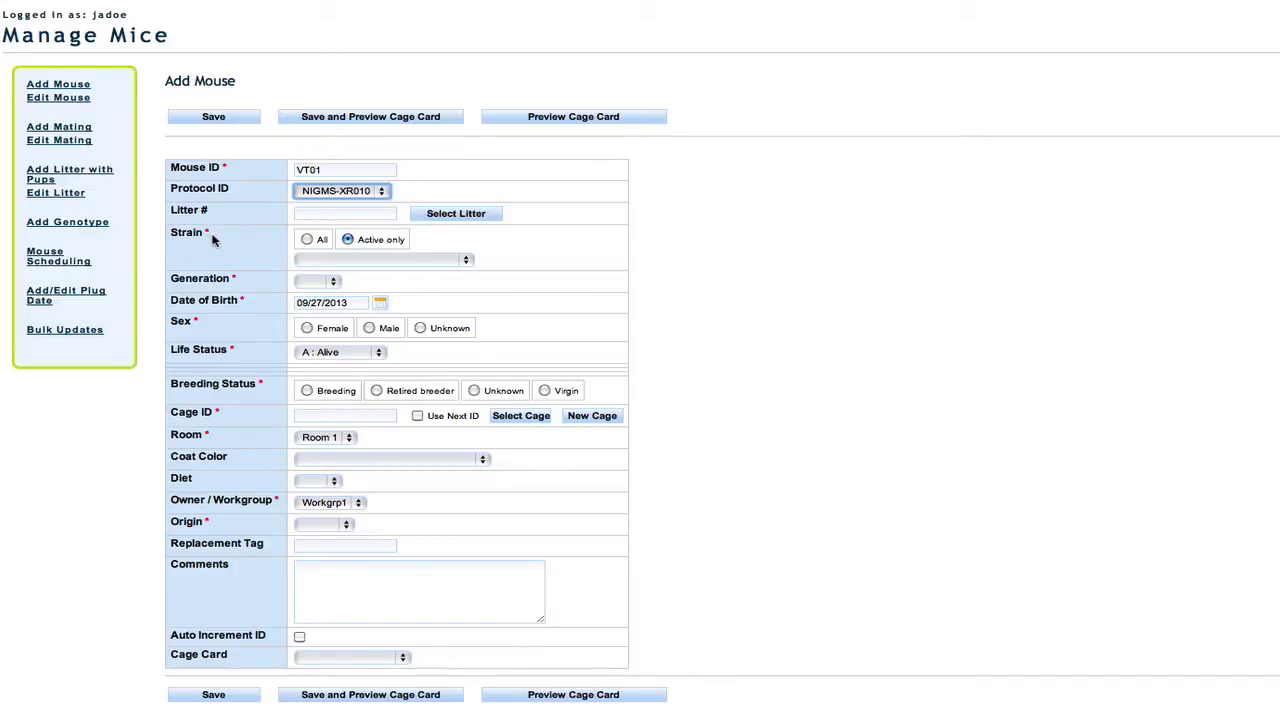
left_click(466, 261)
left_click(474, 262)
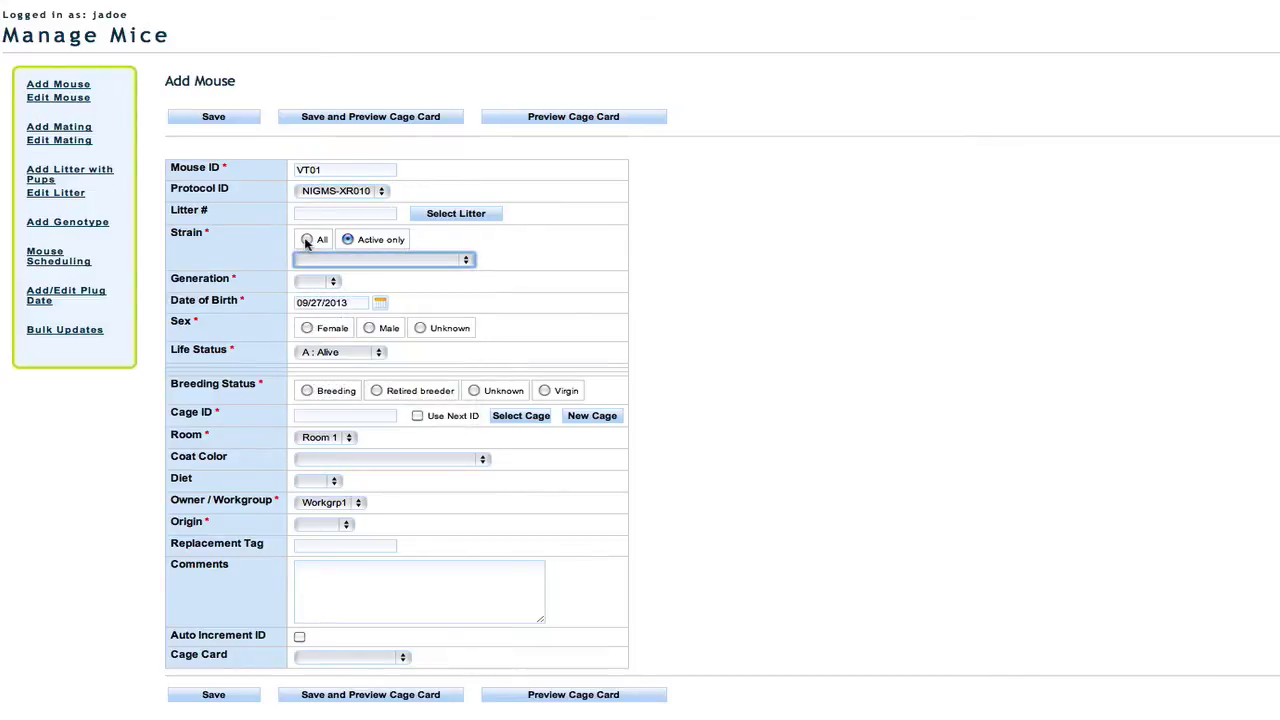
left_click(307, 239)
left_click(466, 261)
left_click(466, 261)
left_click(348, 239)
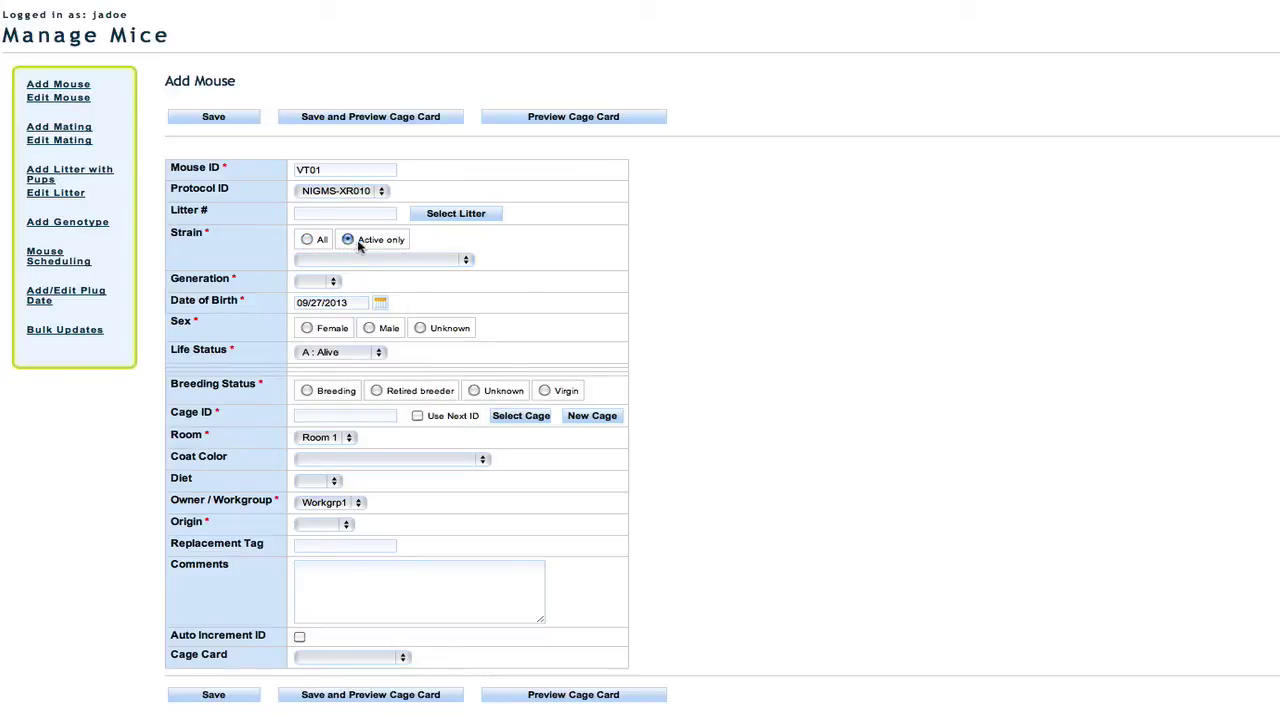
- Set the mouse's strain to B6D2F1/J : 100006 and its generation to F01
left_click(462, 259)
left_click(420, 289)
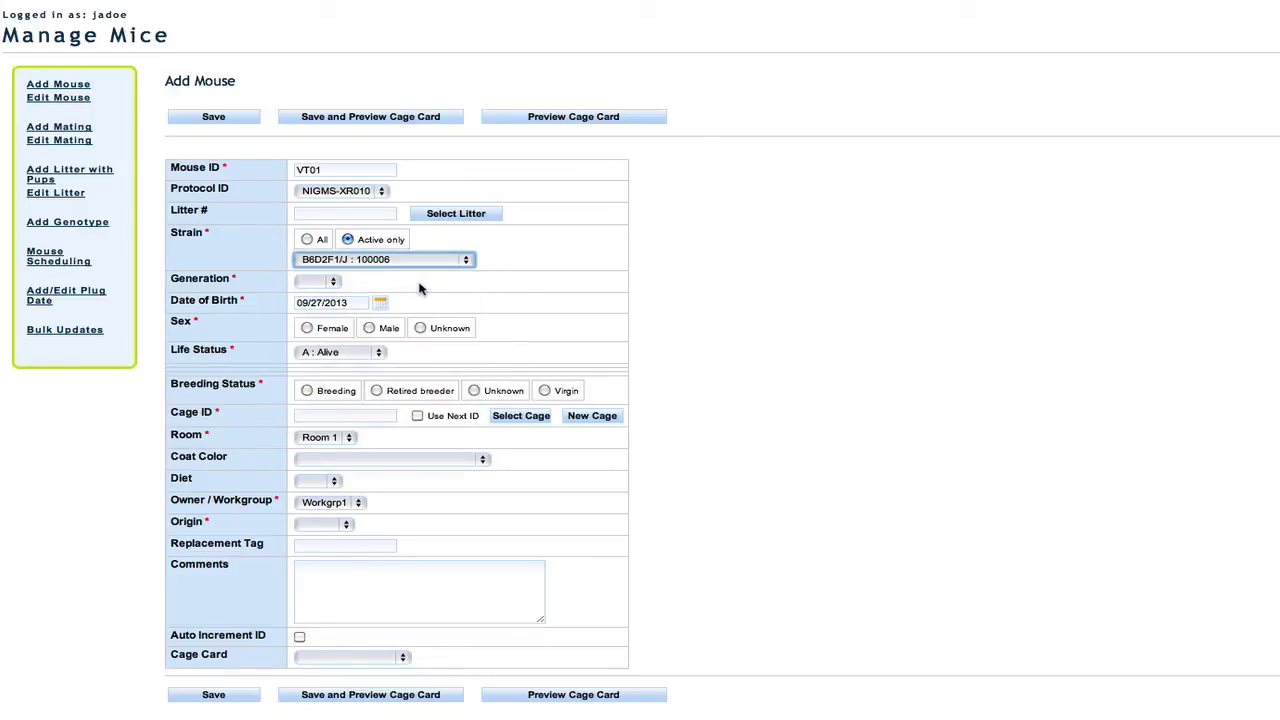
left_click(335, 284)
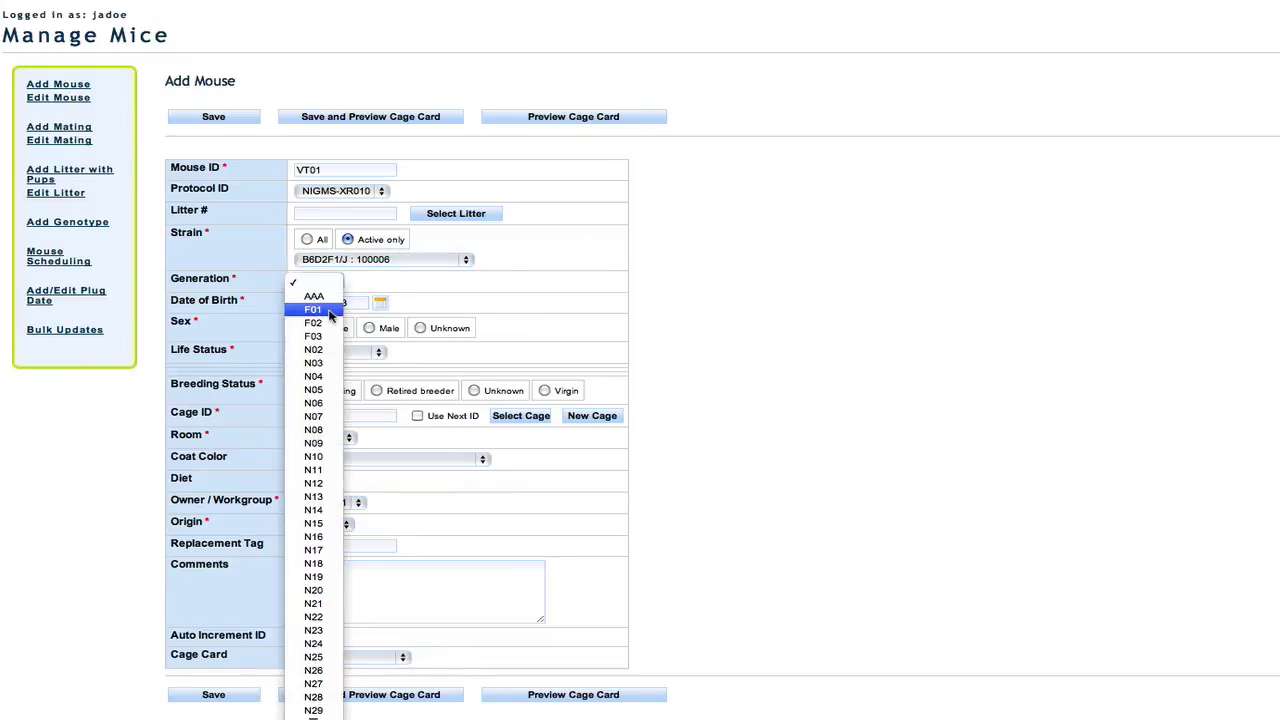
left_click(329, 312)
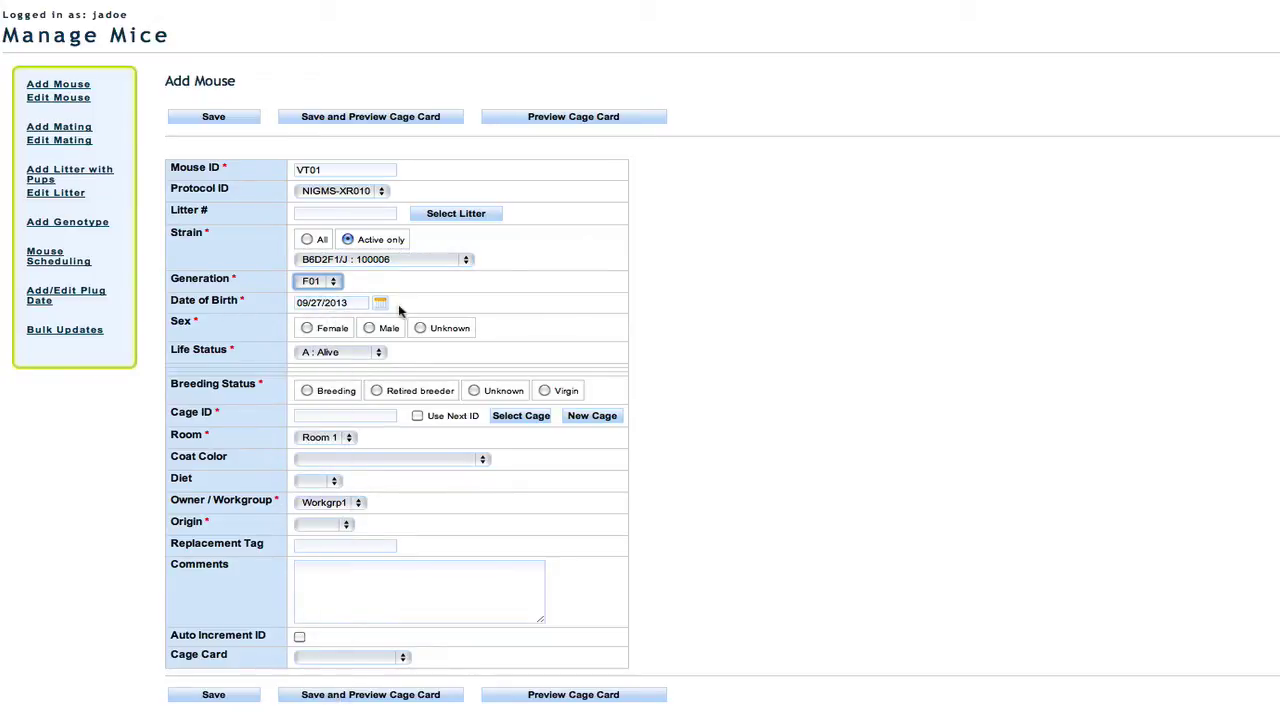
- Set the mouse's date of birth to 09/26/2013 and its sex to Female
left_click(380, 303)
left_click(488, 450)
left_click(308, 329)
- Set the mouse's life status to A : Alive and its breeding status to Virgin
left_click(381, 355)
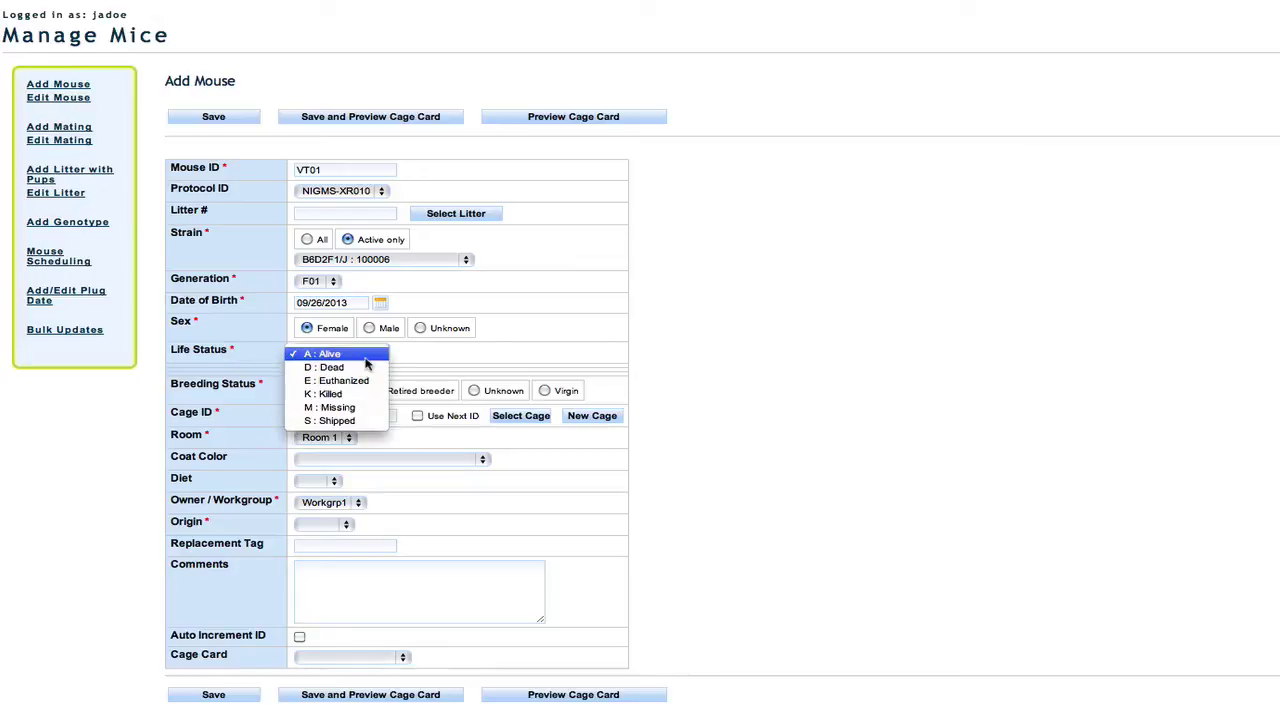
left_click(366, 358)
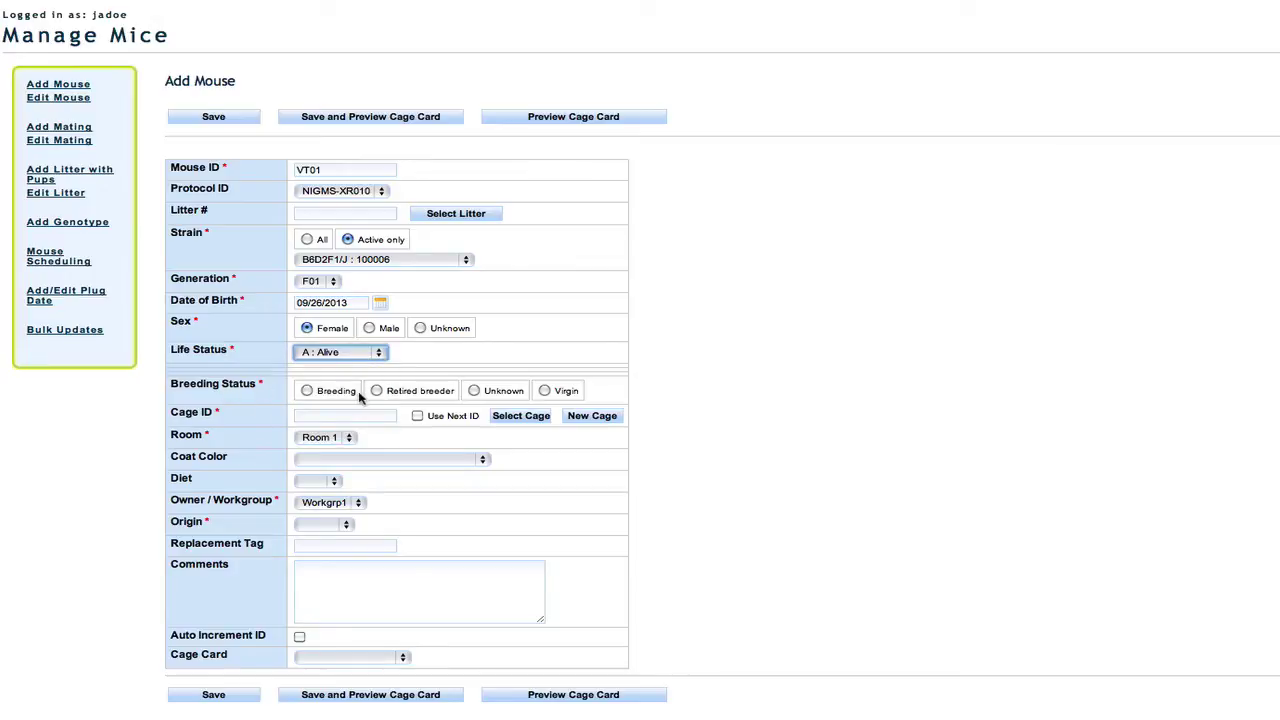
left_click(548, 392)
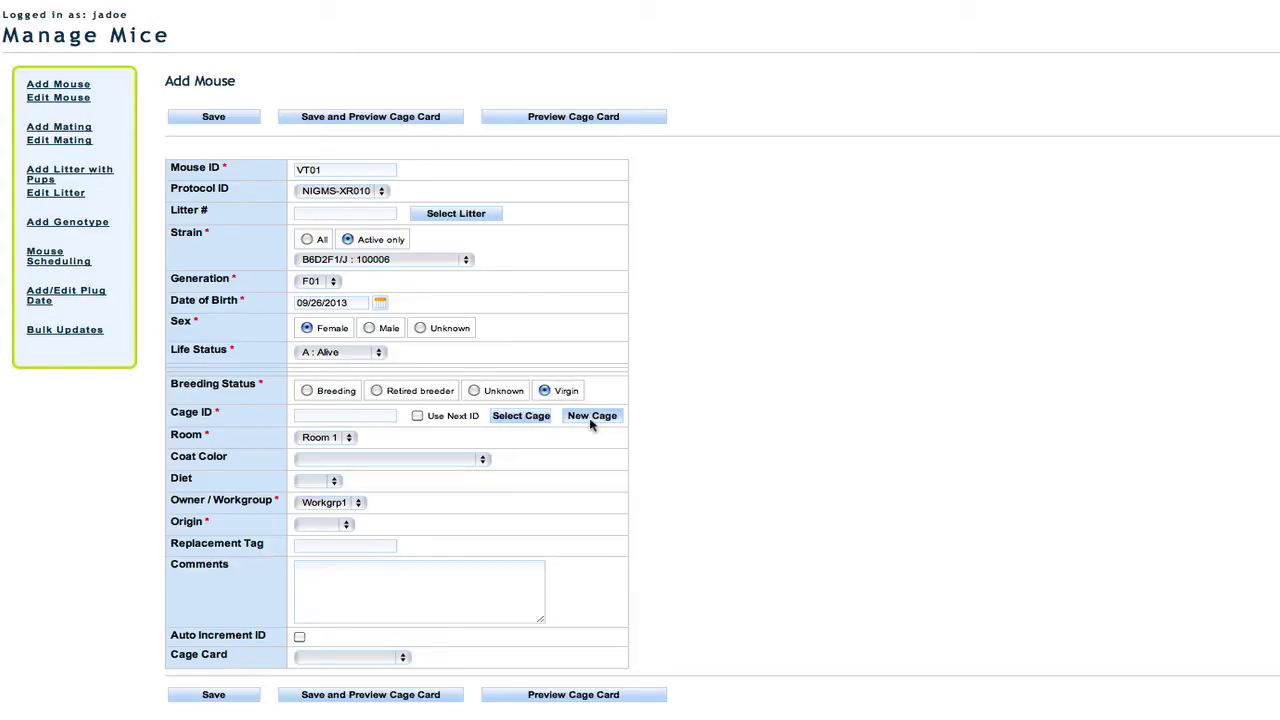
- Assign the next available cage ID to the mouse and set its room to Room 2
left_click(417, 416)
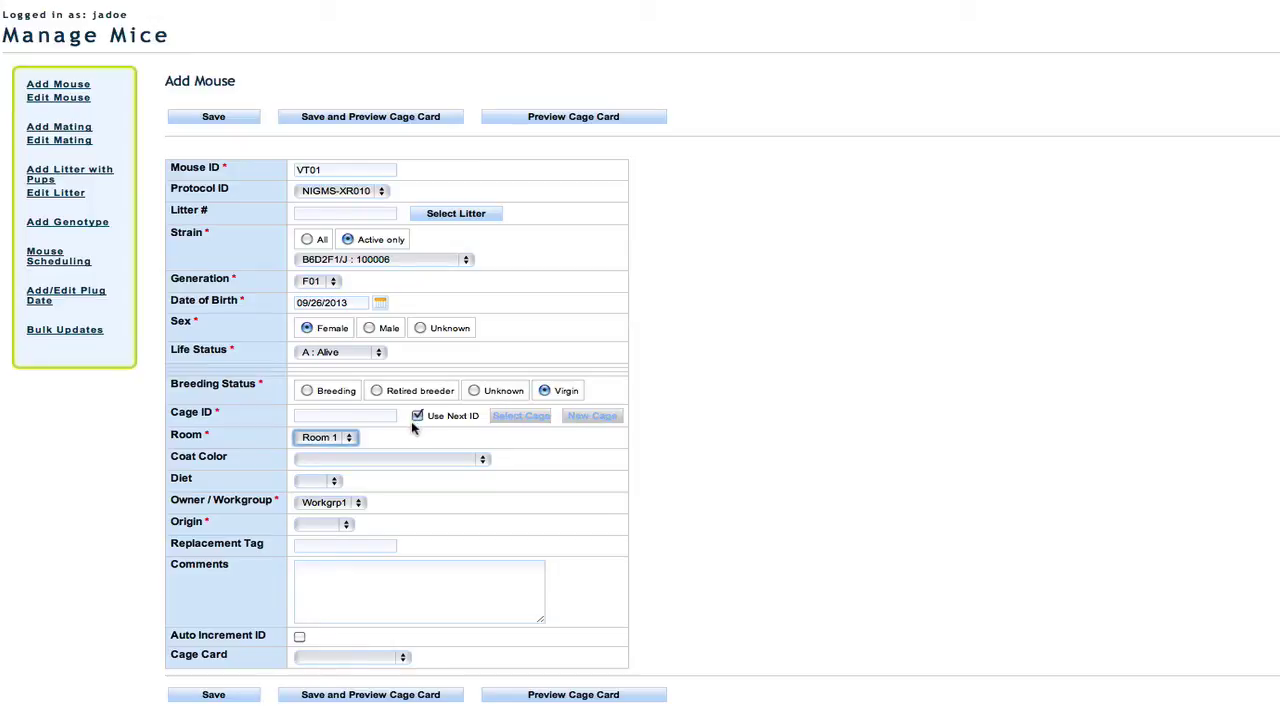
left_click(333, 439)
left_click(341, 453)
key("Tab")
- Set the mouse's coat color to Brown : Brown and its diet to 4%
left_click(484, 459)
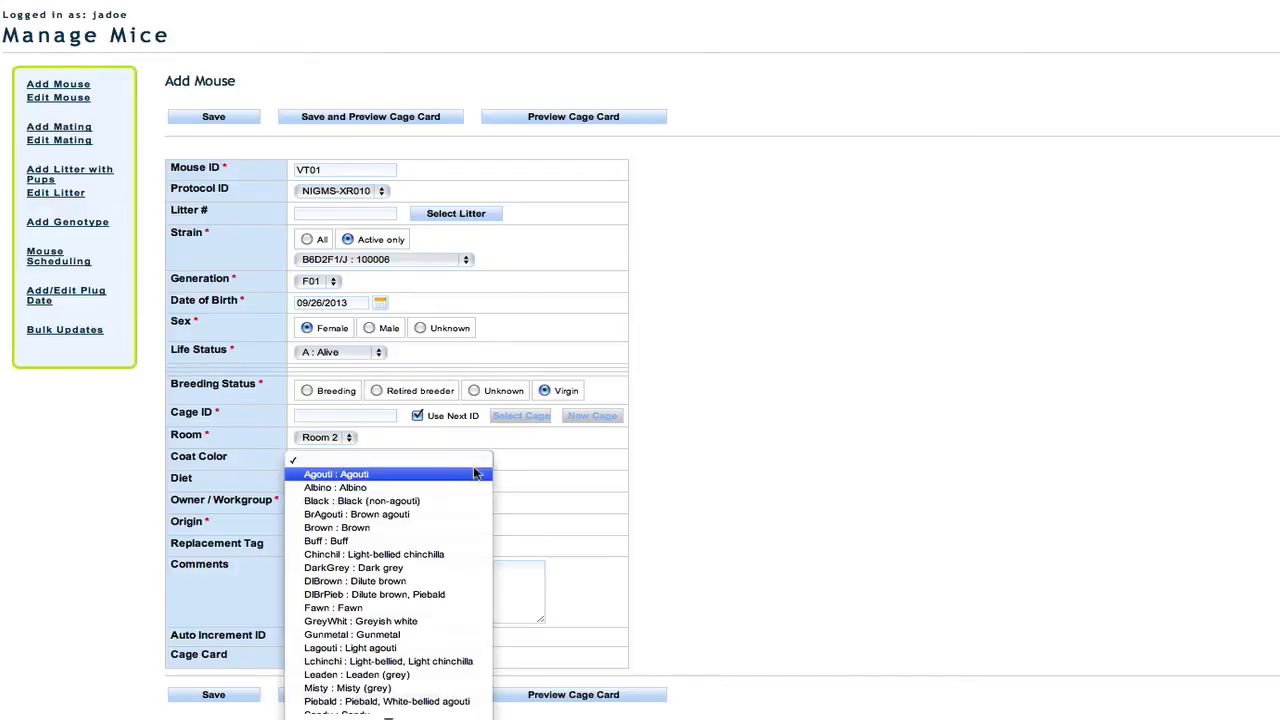
left_click(465, 527)
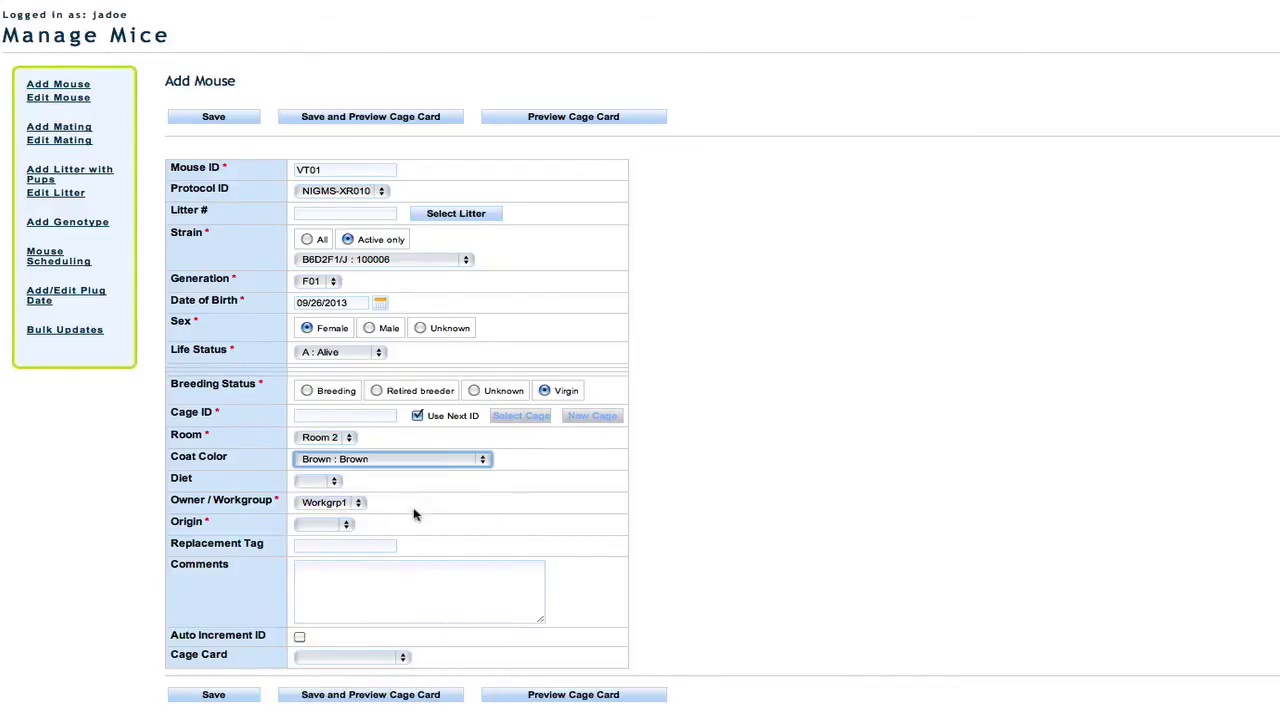
left_click(336, 484)
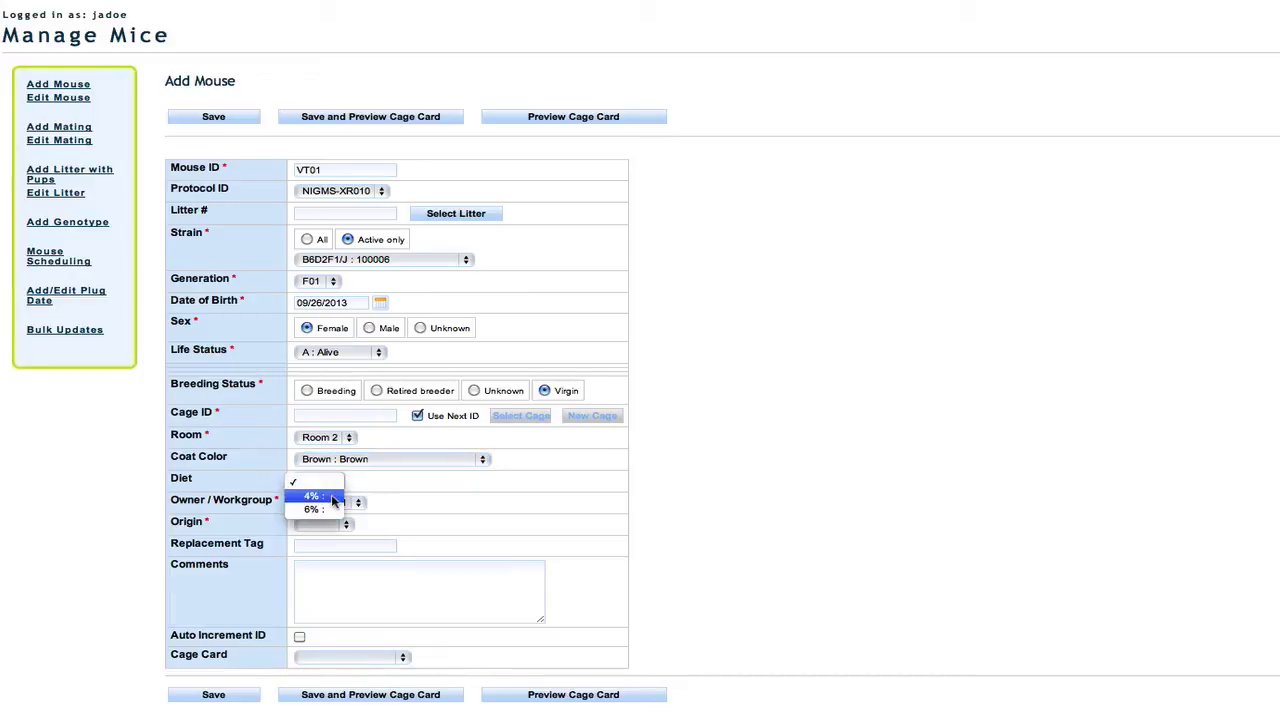
left_click(332, 497)
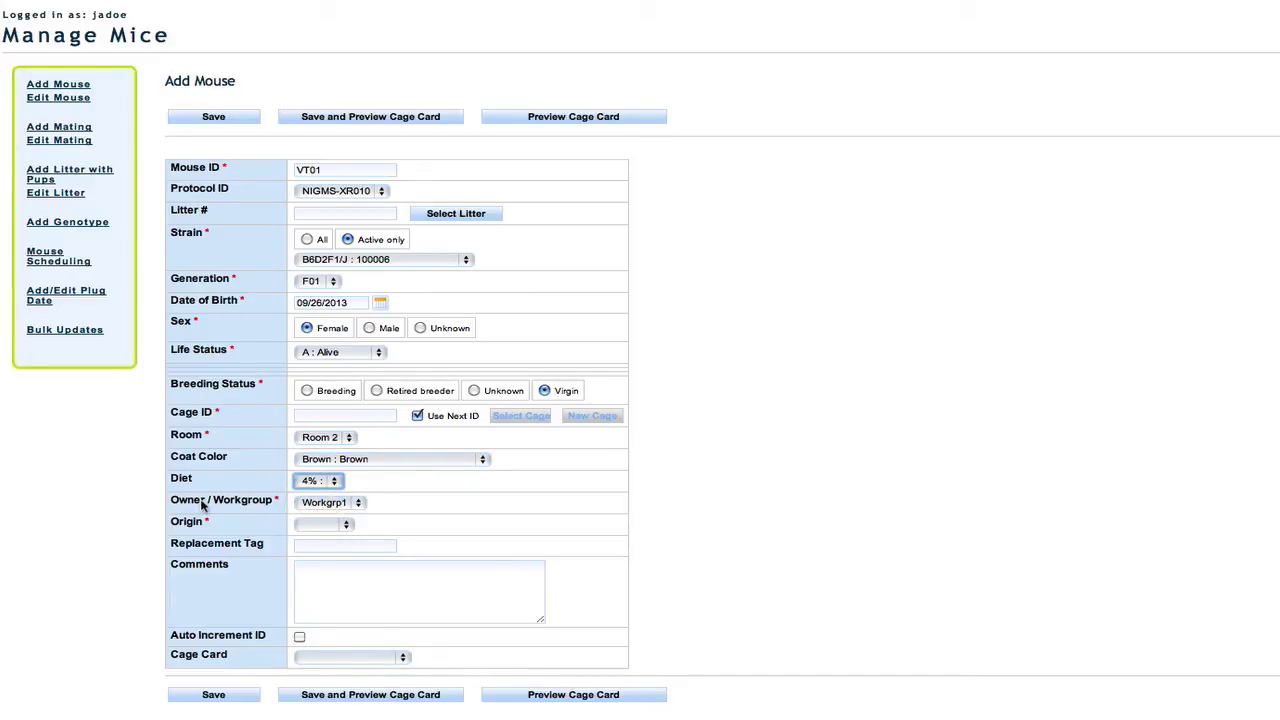
- Set the mouse's owner/workgroup to Workgrp2 and its origin to JAX
left_click(361, 507)
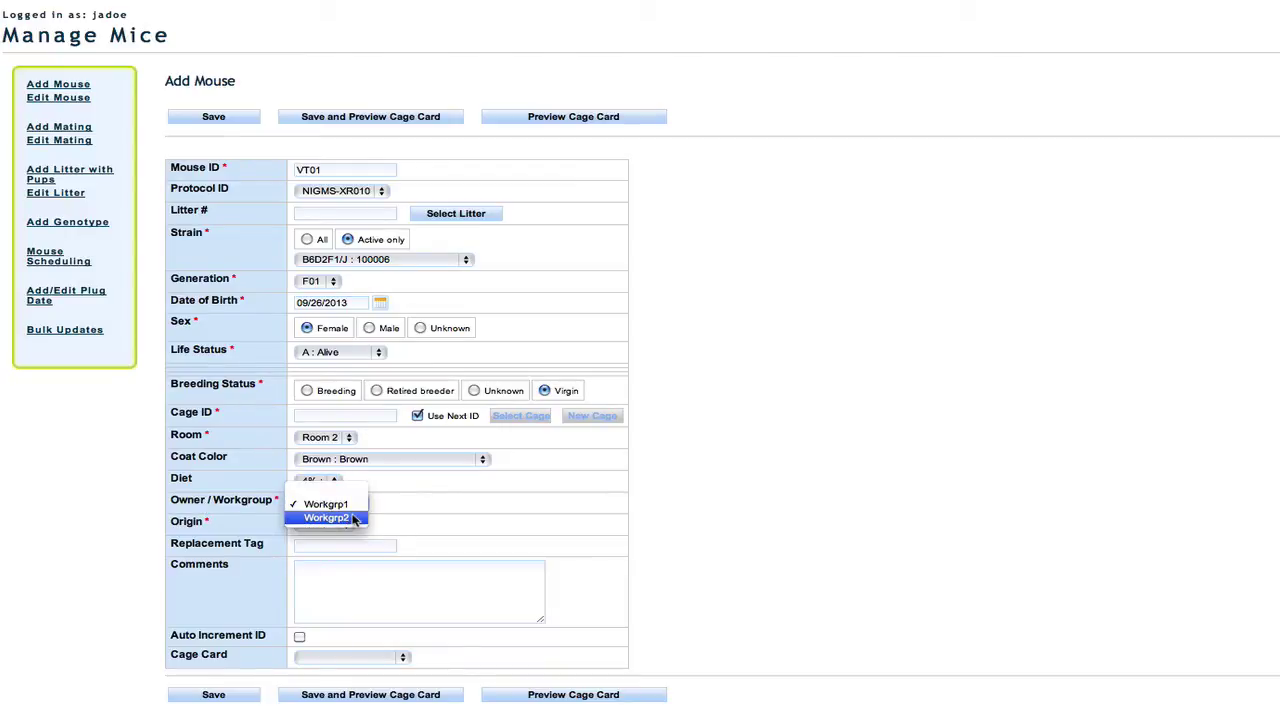
left_click(340, 520)
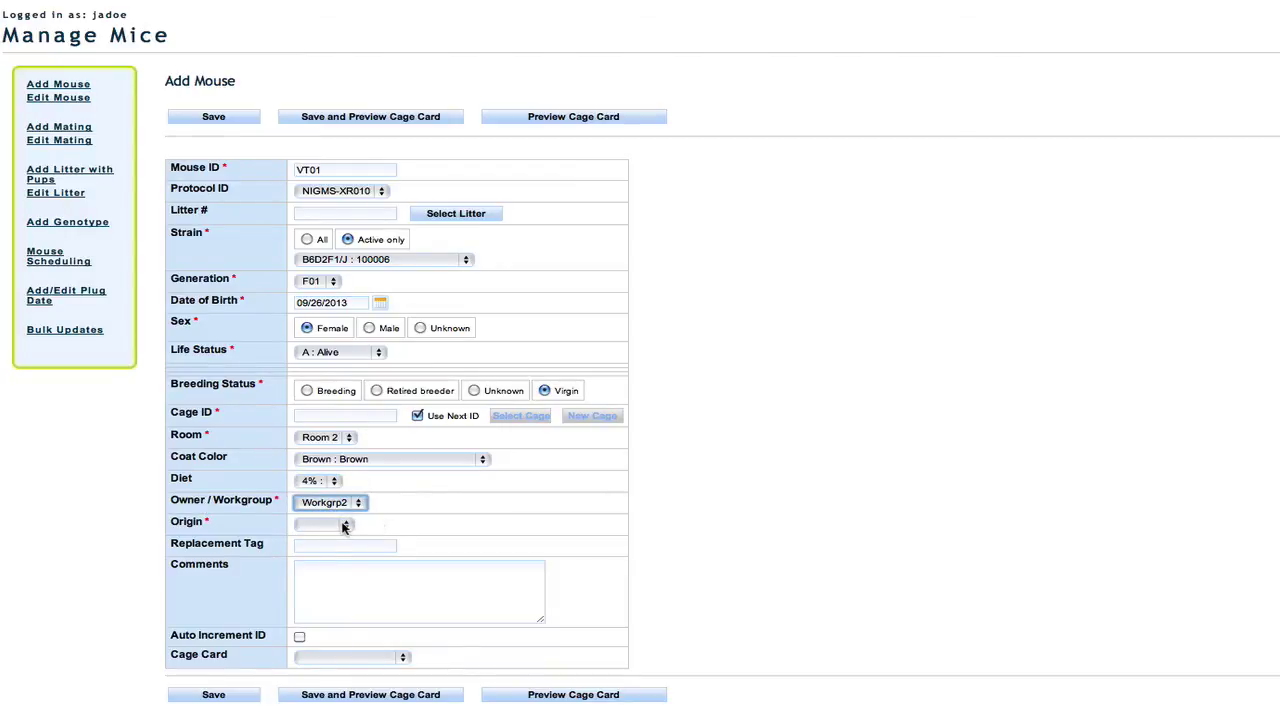
left_click(345, 524)
left_click(331, 553)
- Leave the replacement tag blank, enter the comment "comments here" and enable automatic incrementing of the mouse ID
left_click(328, 546)
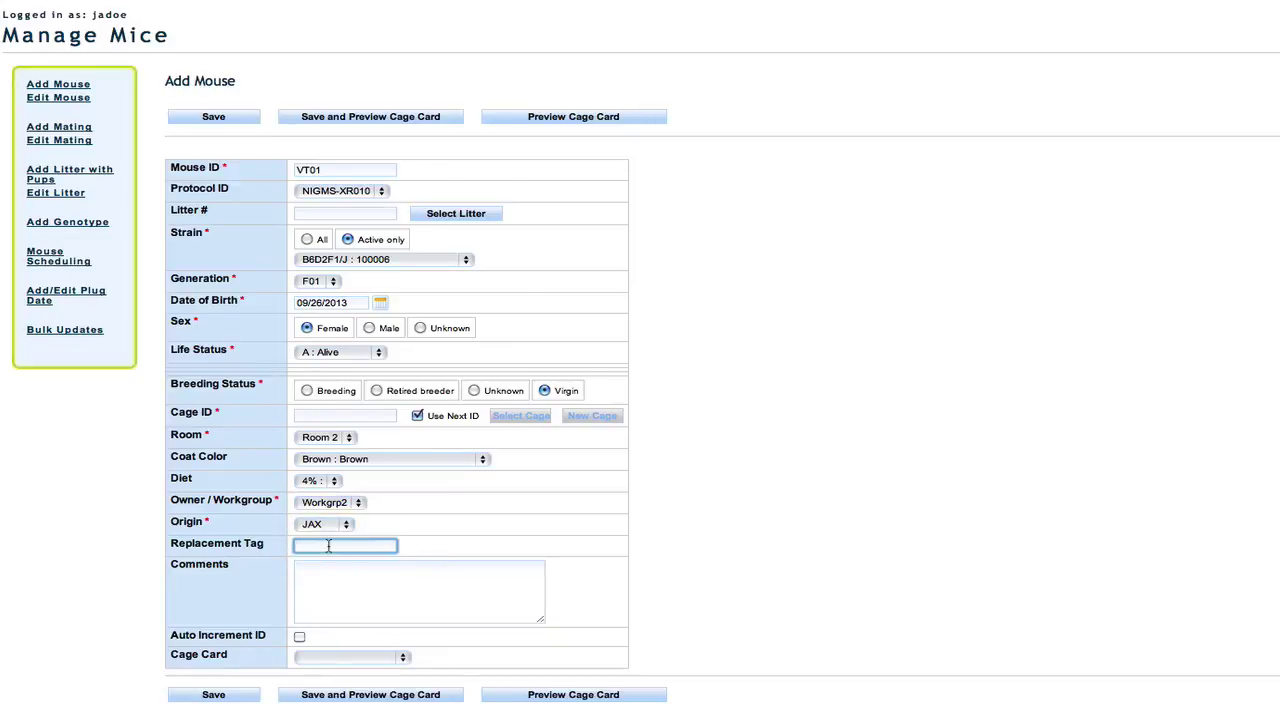
key("Tab")
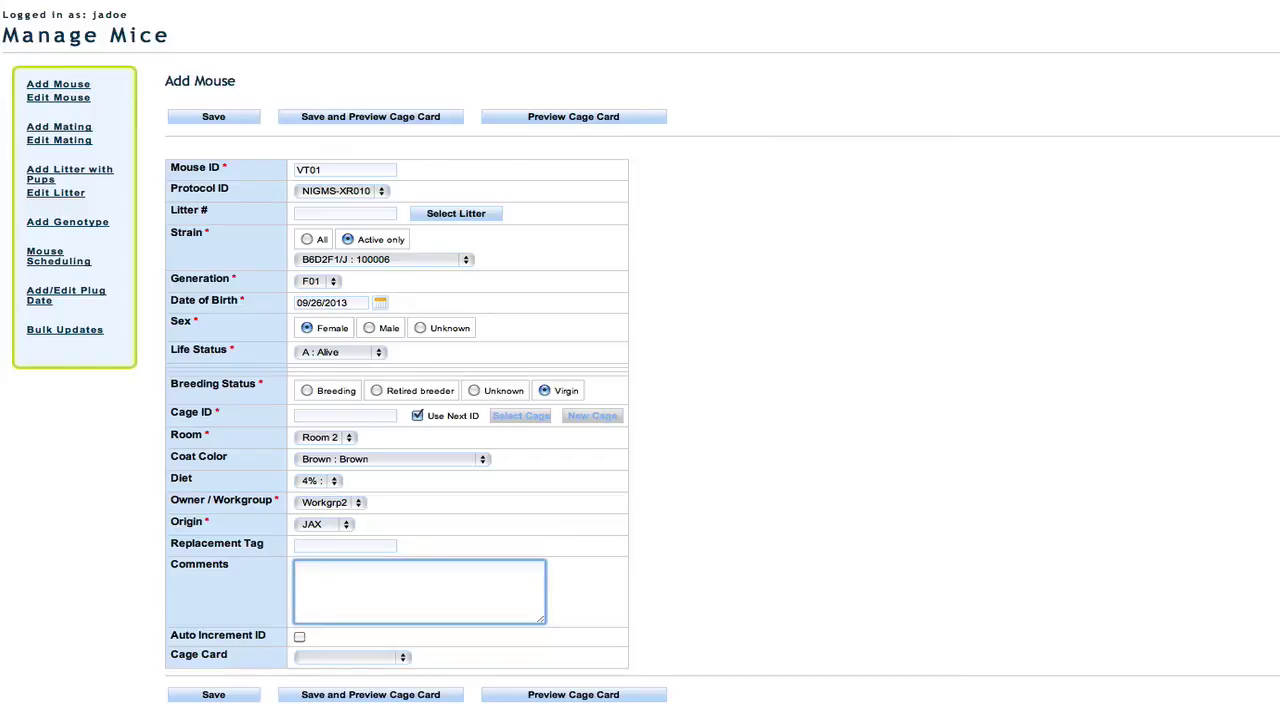
type("comments here")
left_click(299, 637)
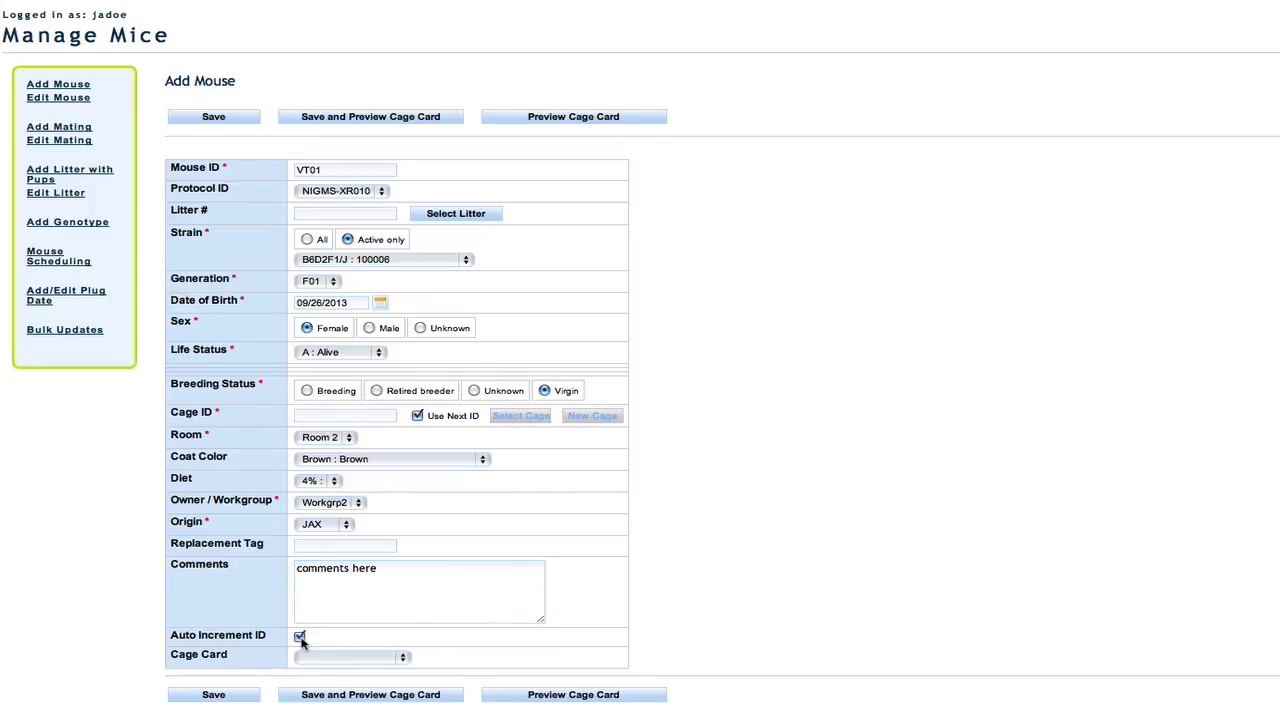
- Set the cage card of mouse VT01 to Card Card Example
left_click(323, 170)
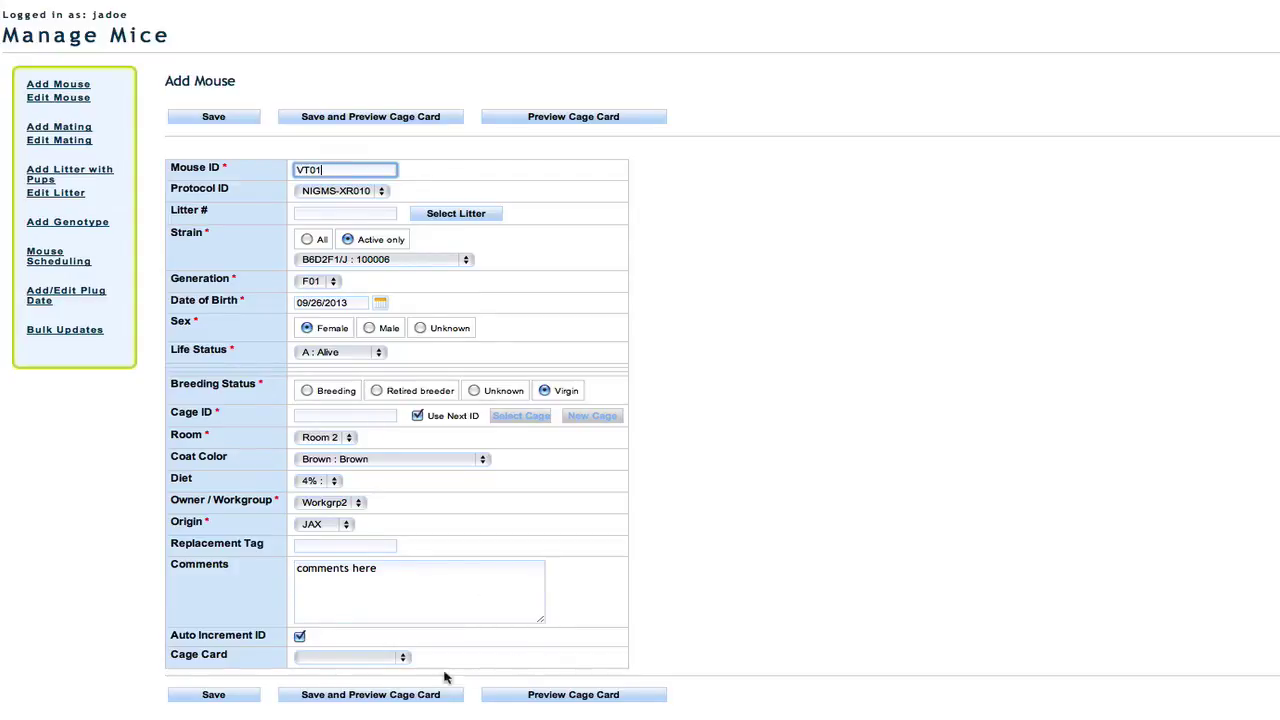
left_click(404, 659)
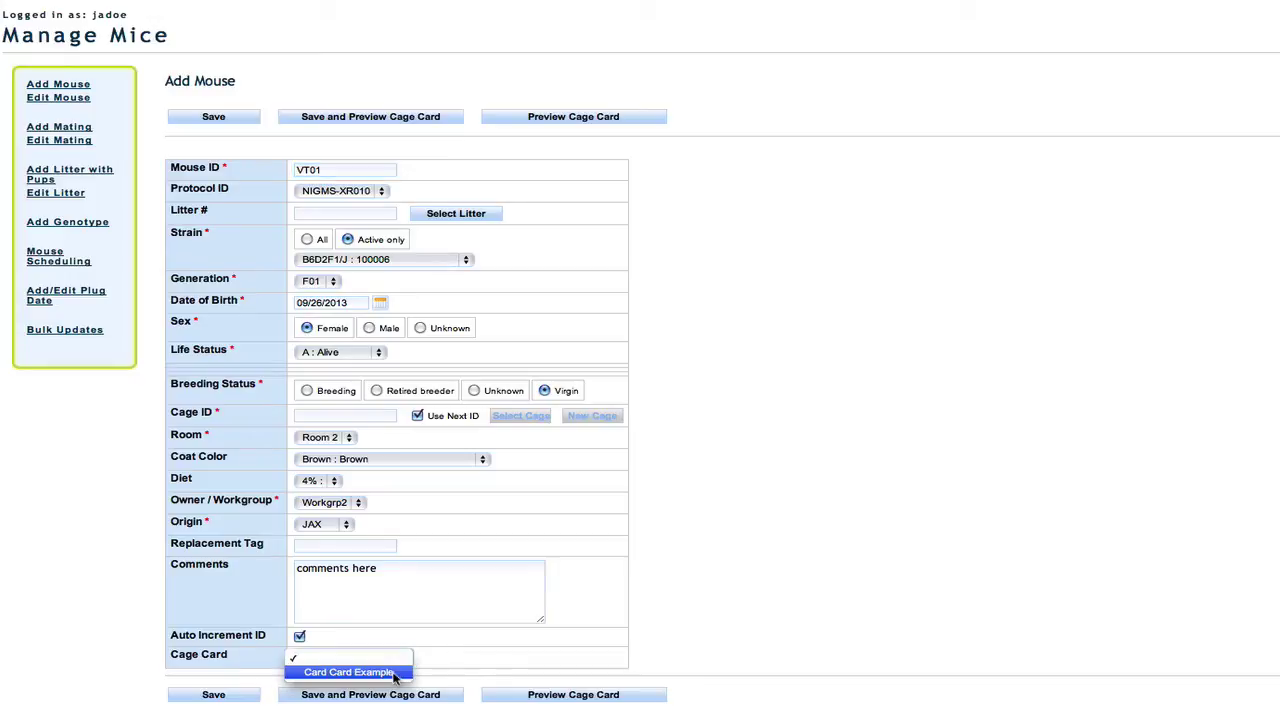
left_click(394, 676)
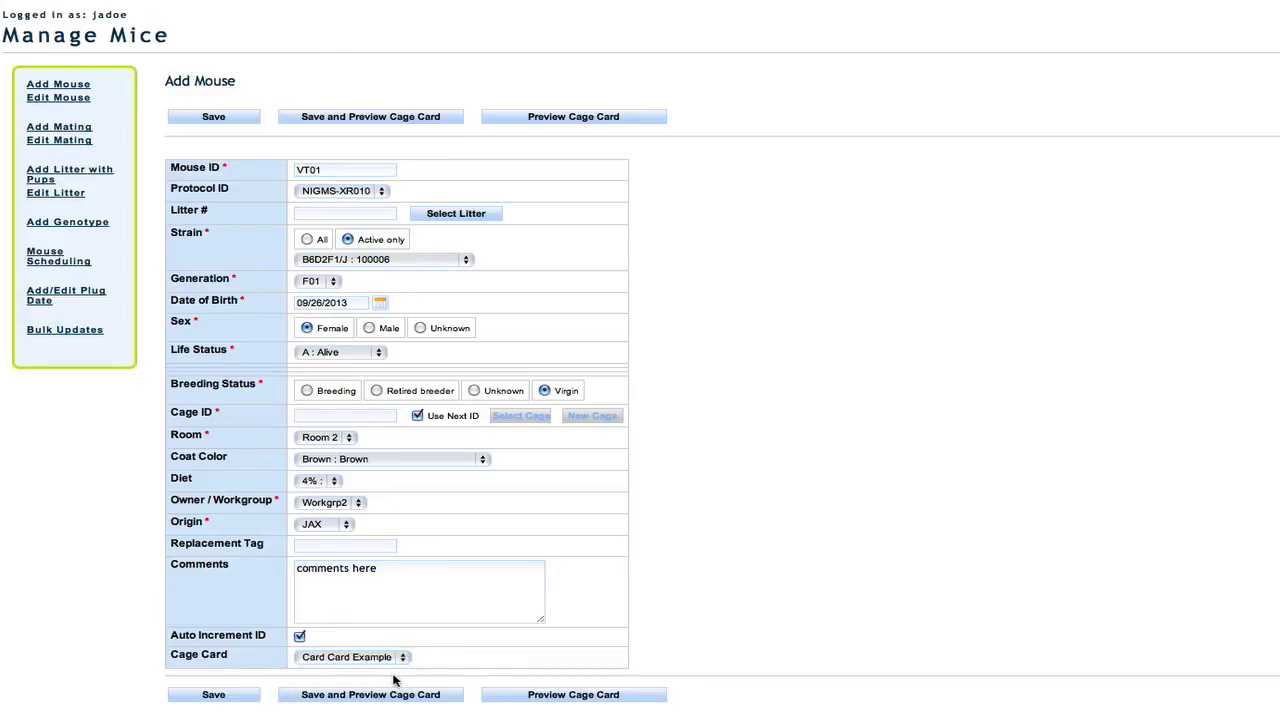
- Save mouse VT01, and save mouse VT02 with a preview of its cage card
left_click(183, 697)
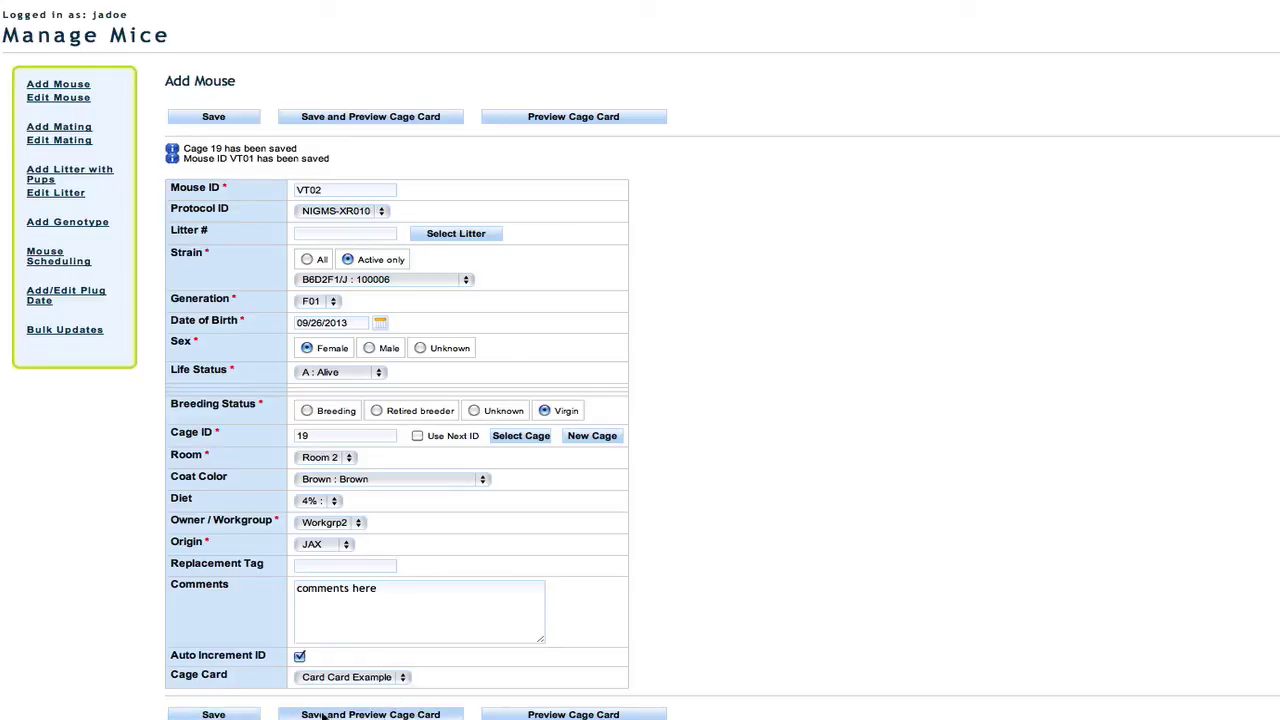
left_click(410, 712)
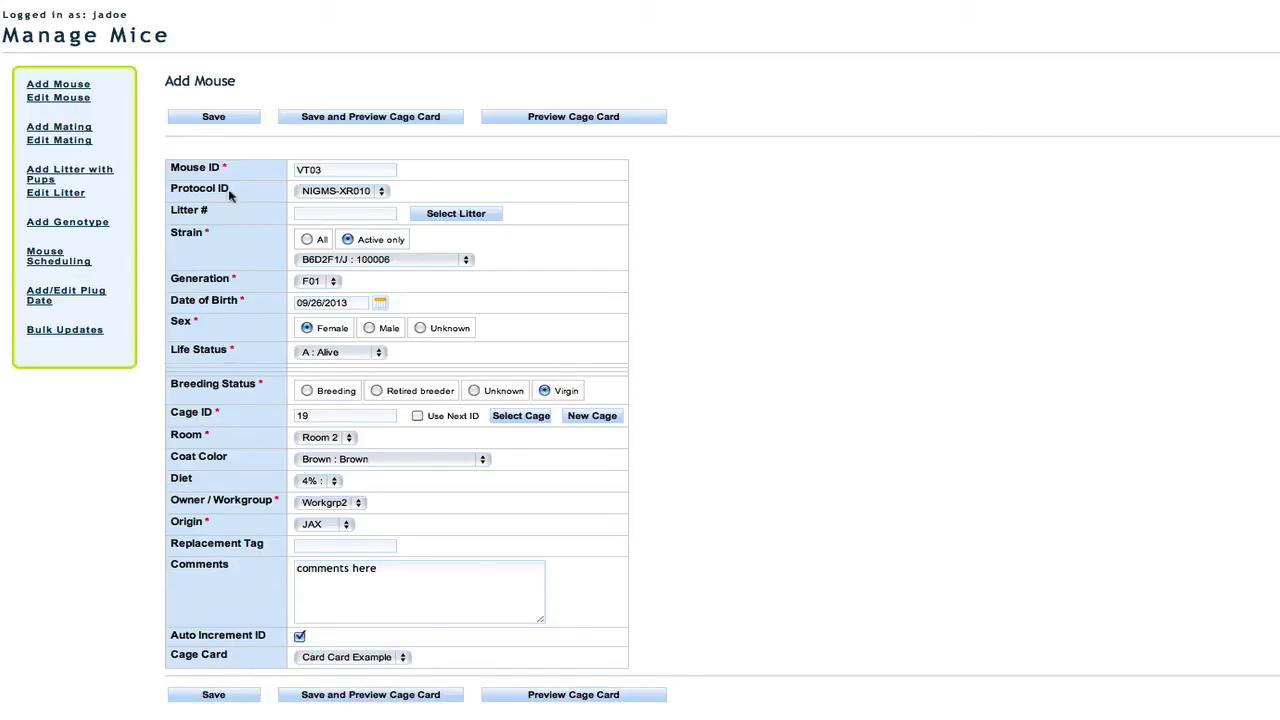
- Search the mice available for editing for the one whose mouse ID equals VT01
left_click(45, 103)
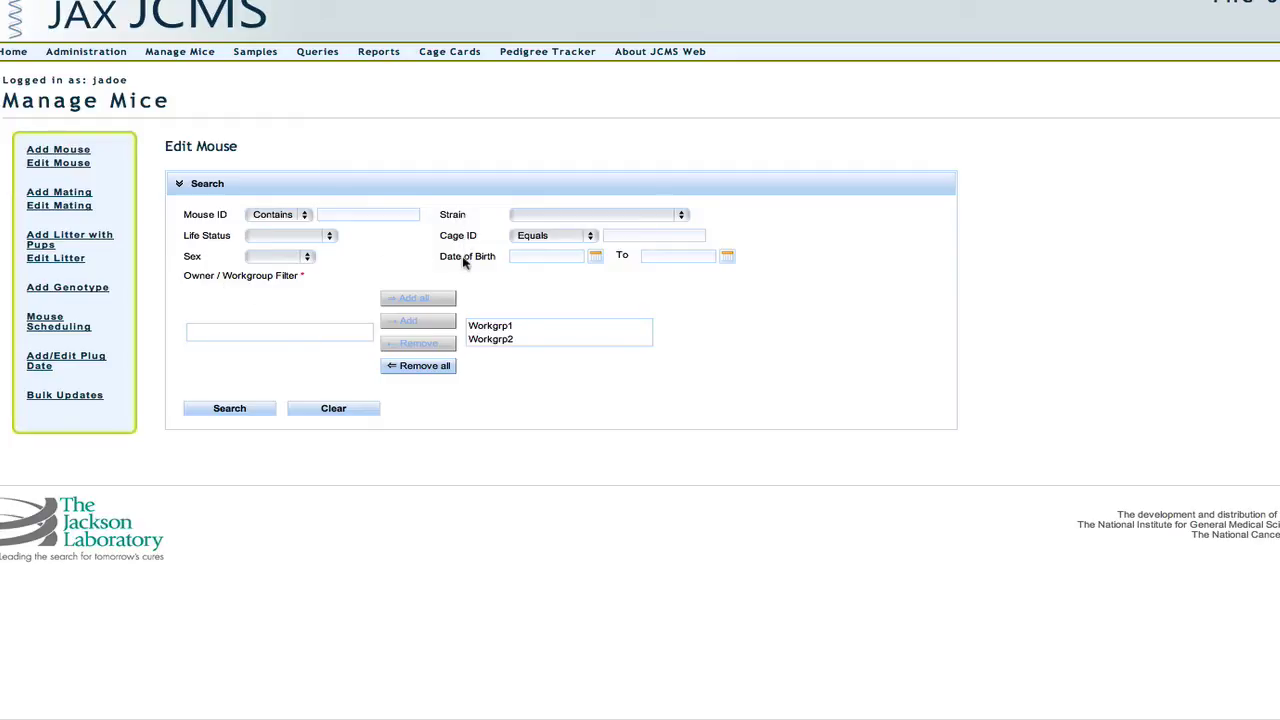
left_click(346, 213)
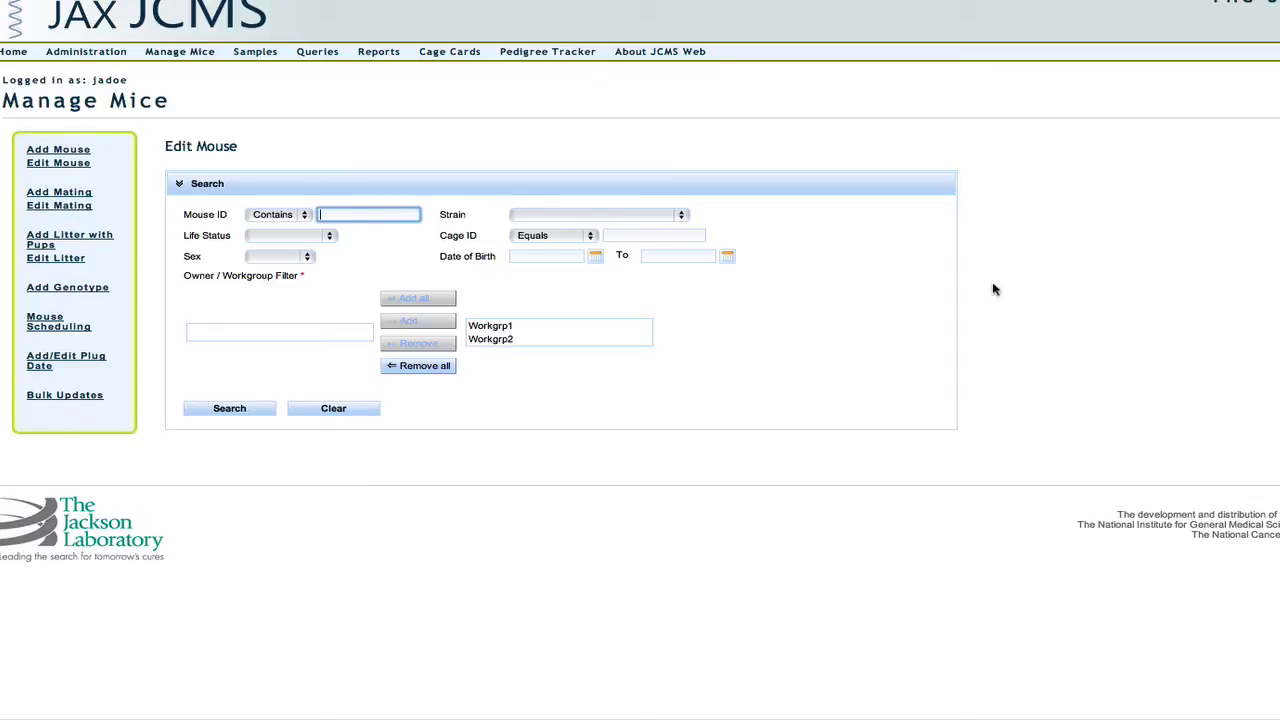
left_click(303, 216)
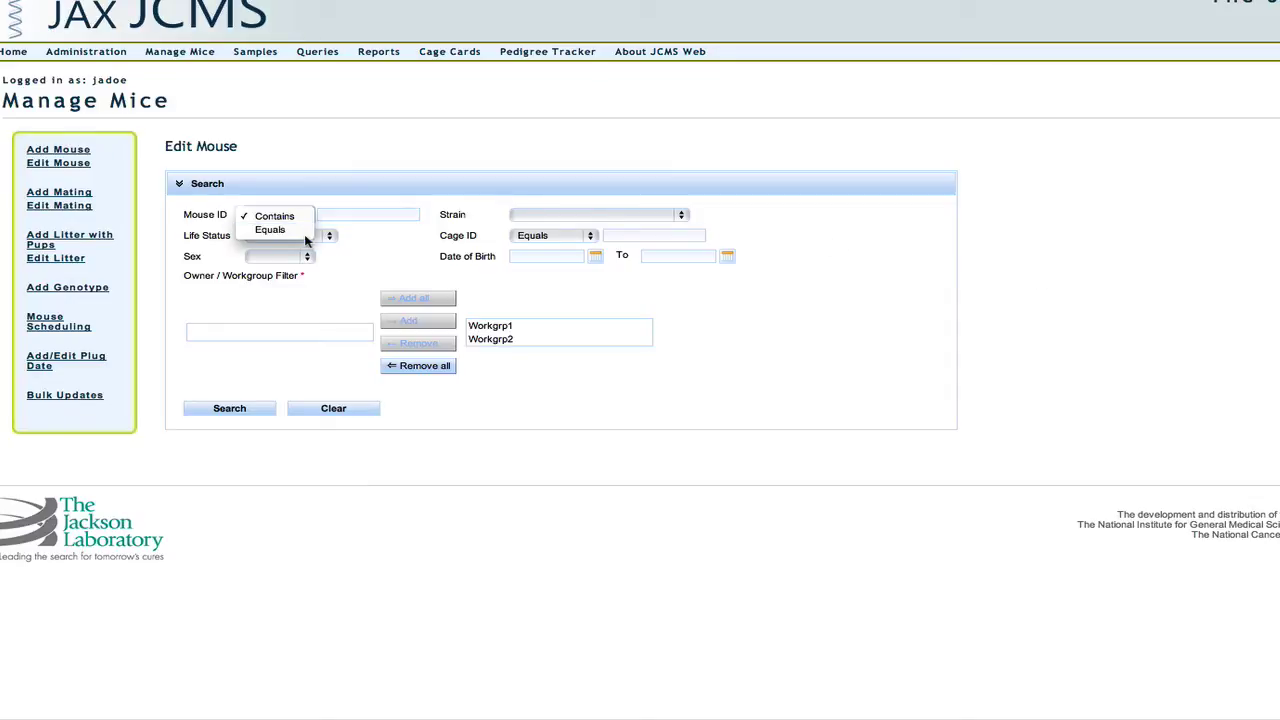
left_click(308, 230)
left_click(341, 216)
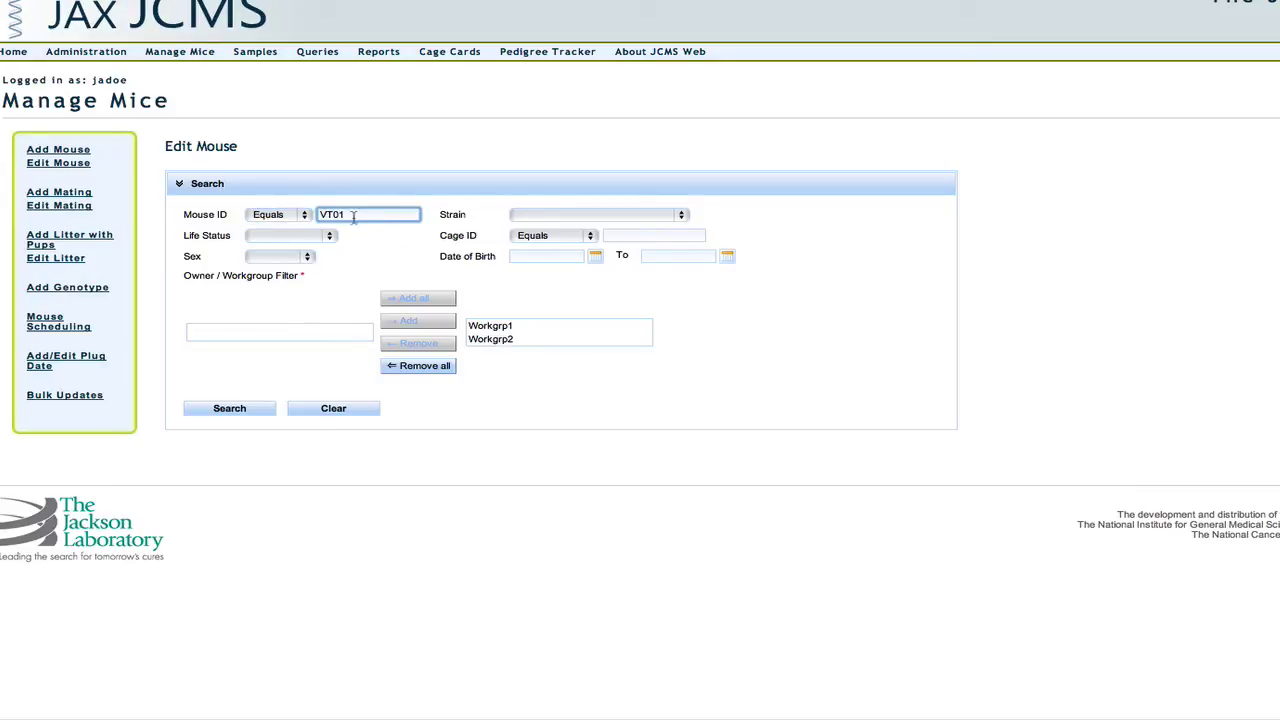
left_click(244, 409)
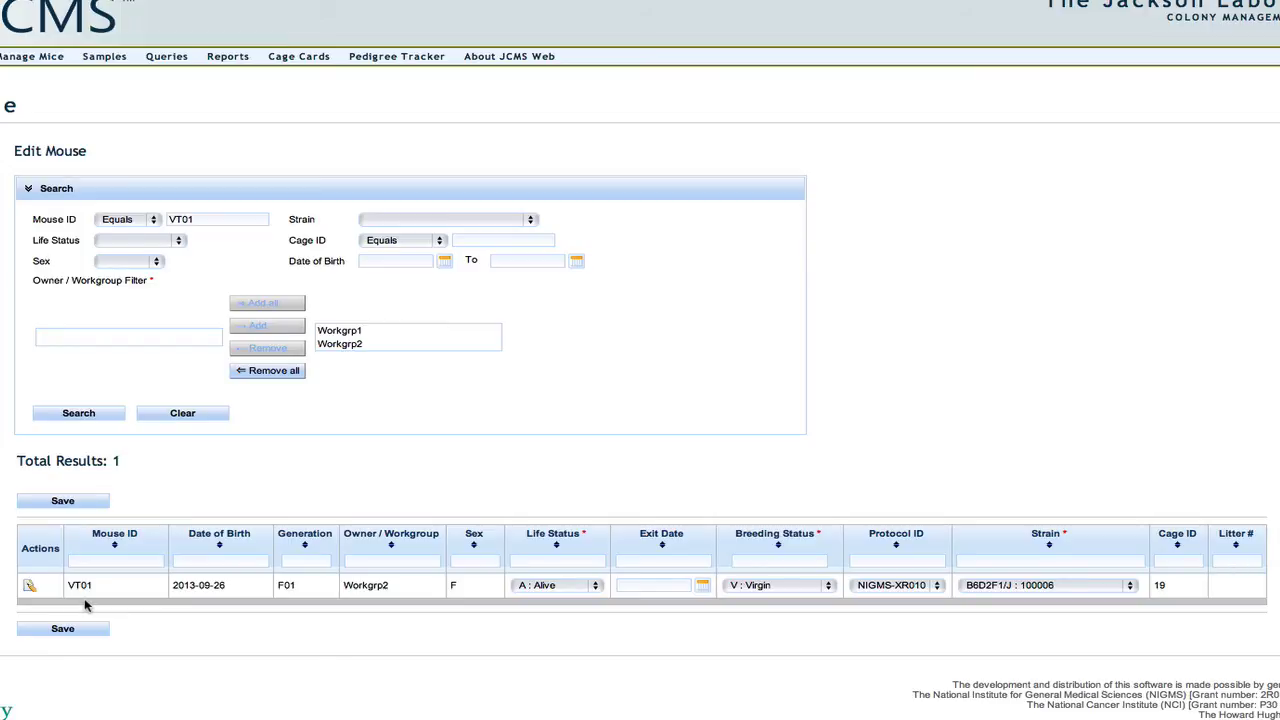
- Examine the life status, exit date, breeding status, protocol and strain choices editable directly in mouse VT01's search result row
left_click(596, 587)
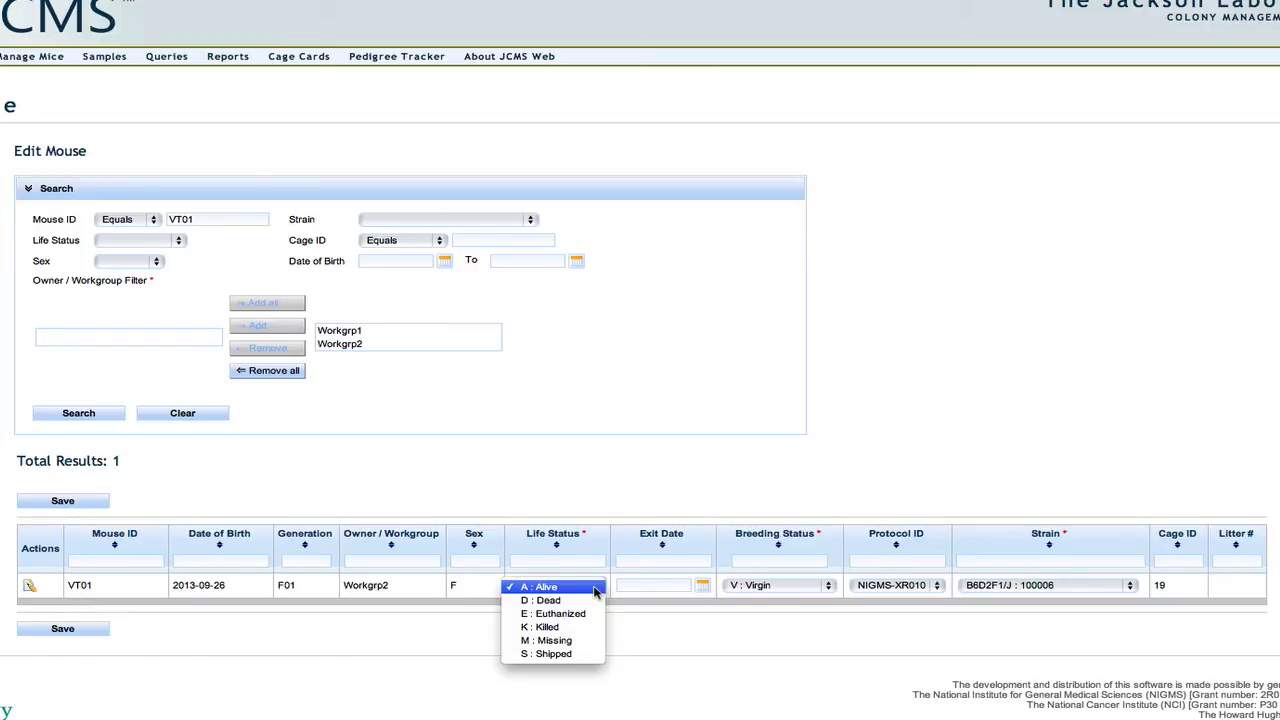
left_click(706, 590)
left_click(828, 587)
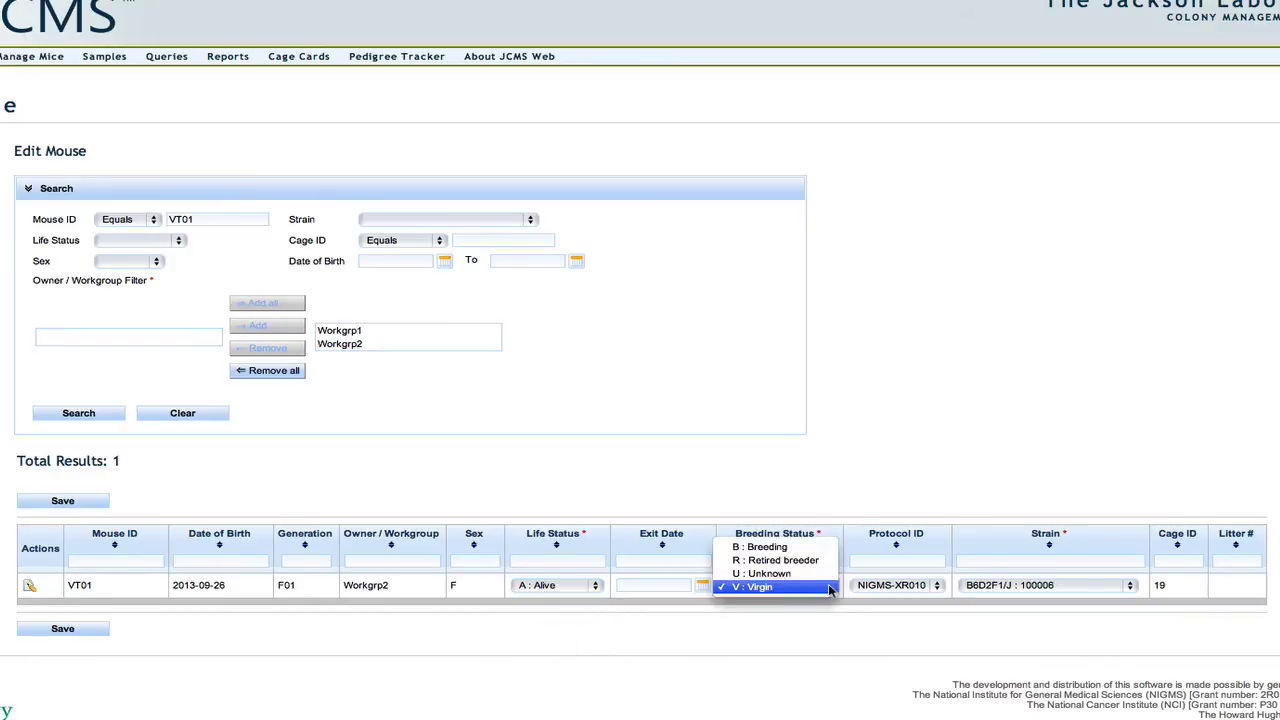
left_click(938, 588)
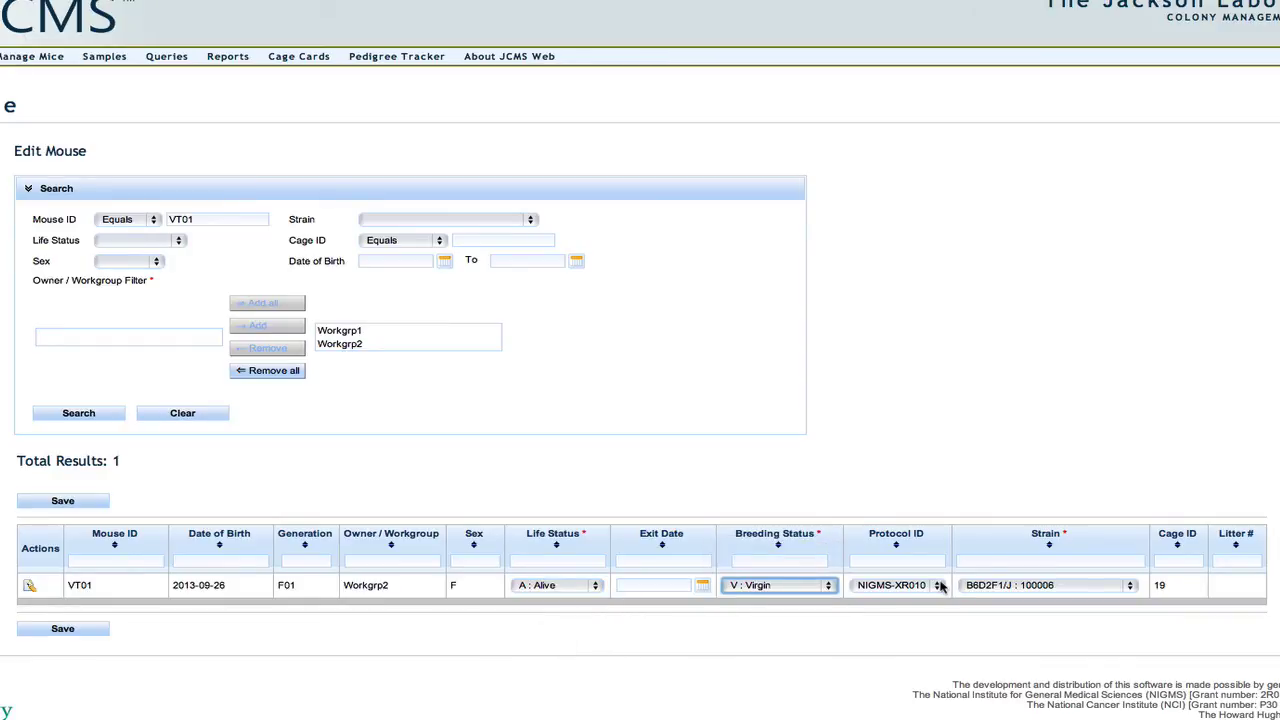
left_click(1131, 587)
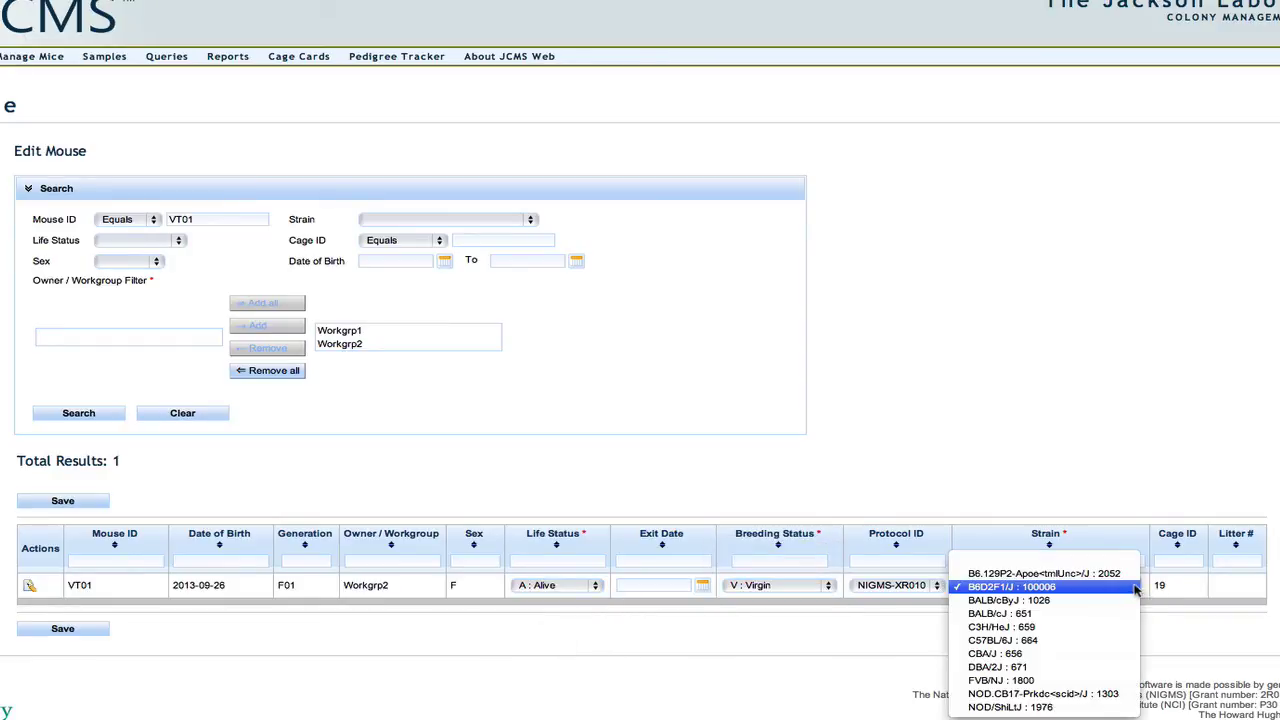
left_click(1137, 590)
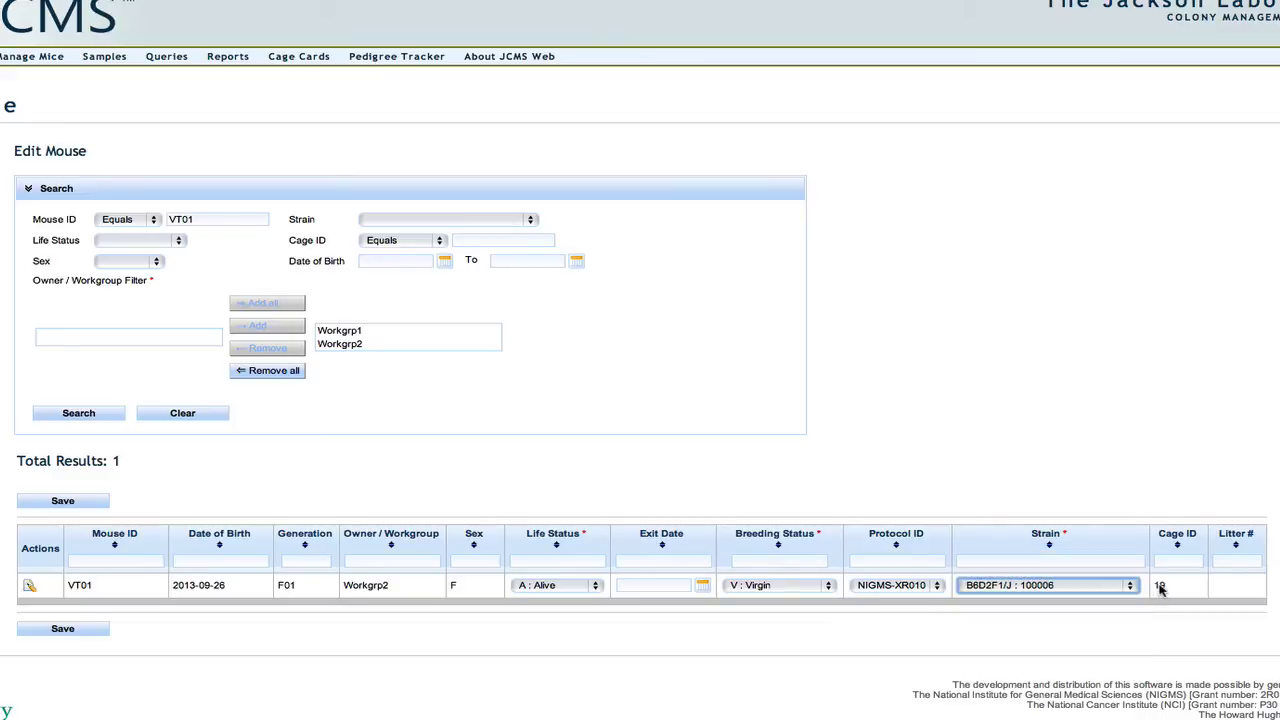
- Open the full record of mouse VT01, change its room to Room 1 and save the mouse
left_click(28, 588)
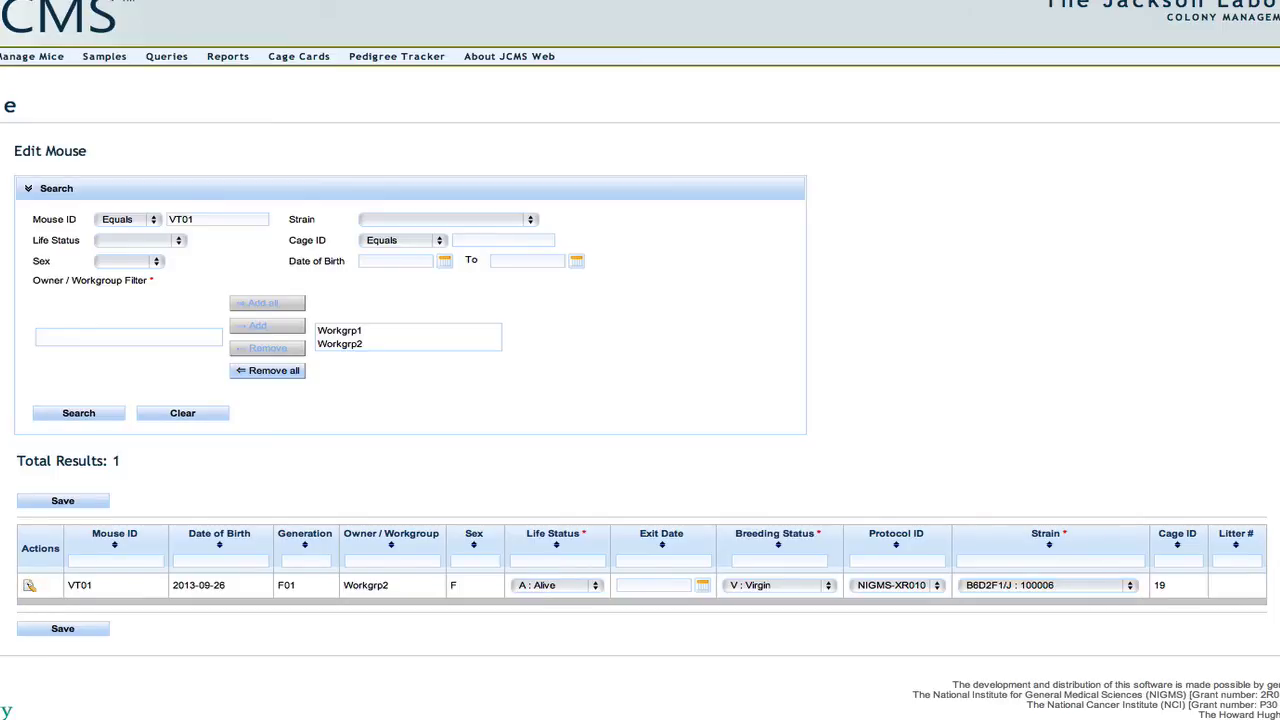
scroll(640, 360, "down", 3)
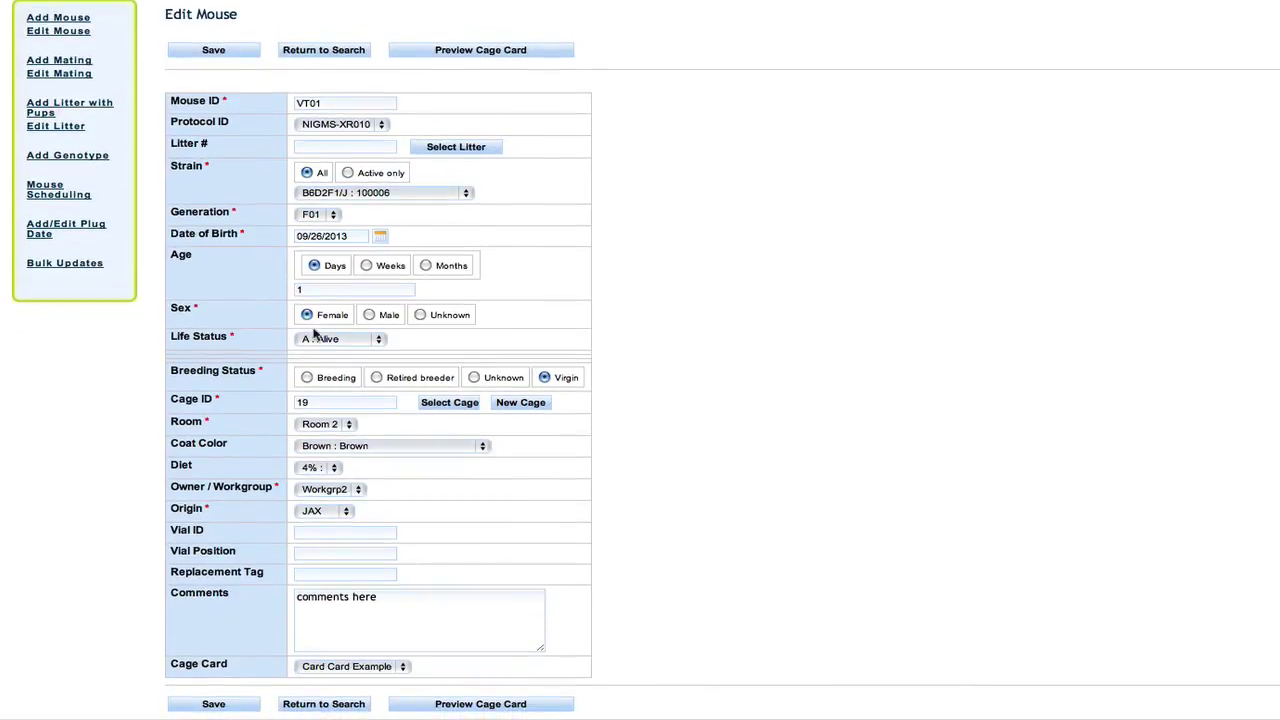
left_click(336, 427)
left_click(334, 412)
left_click(336, 531)
key("Return")
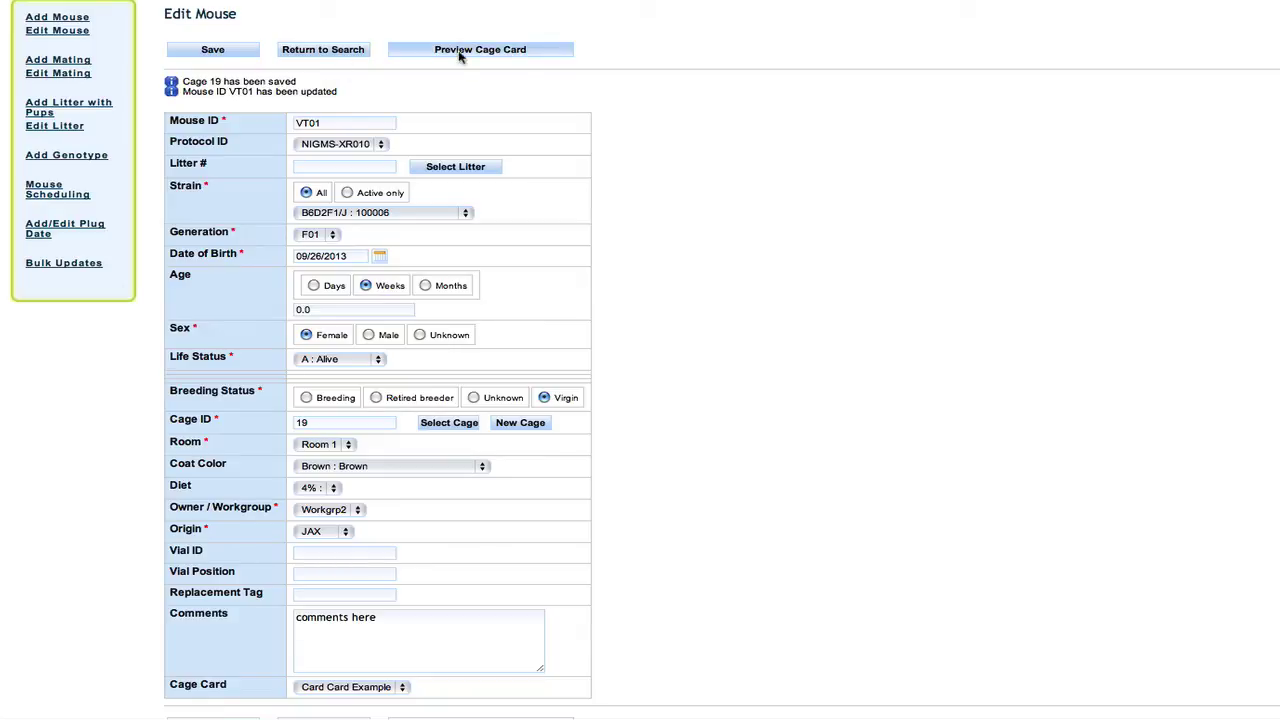
- Return to the mouse search and clear the mouse ID criterion
left_click(316, 52)
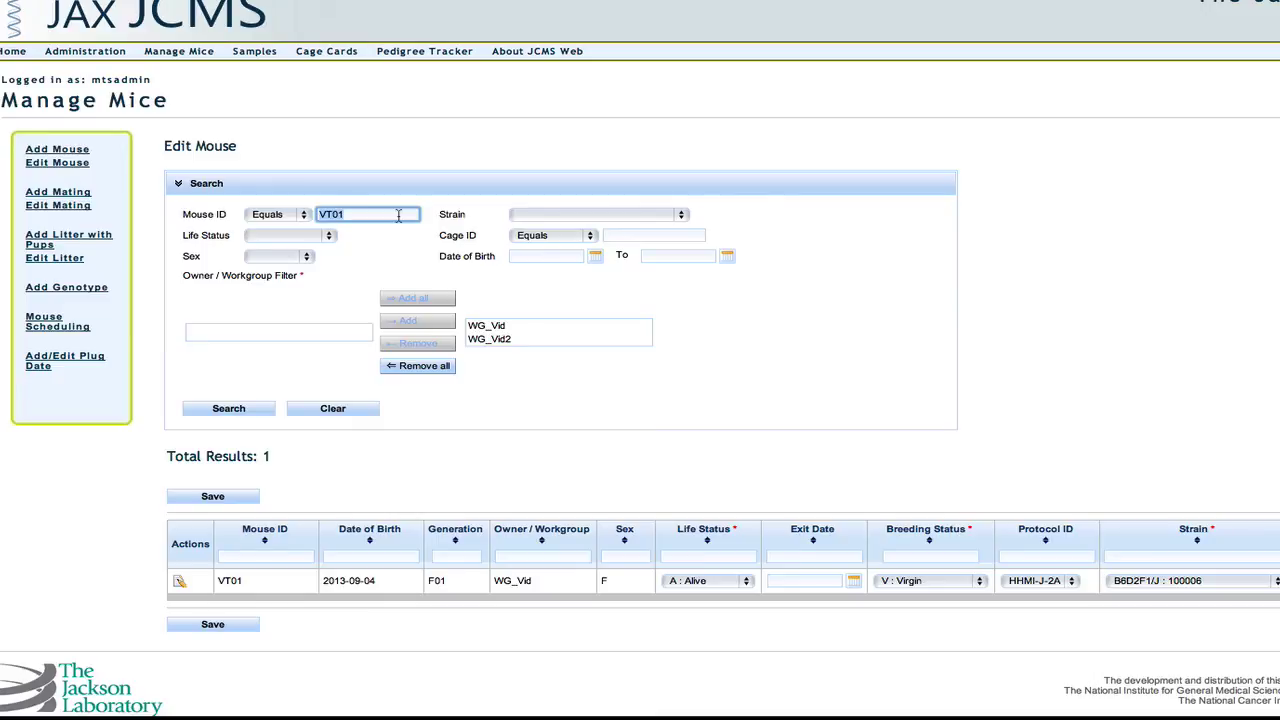
key("BackSpace")
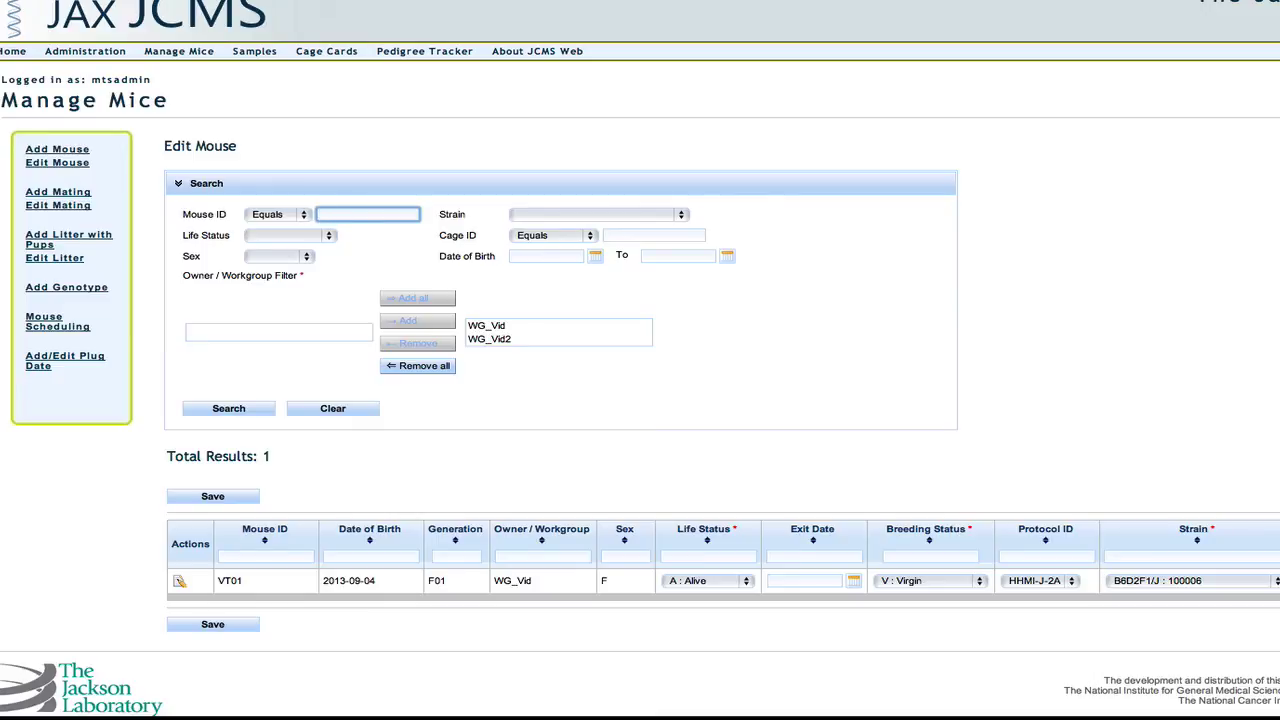